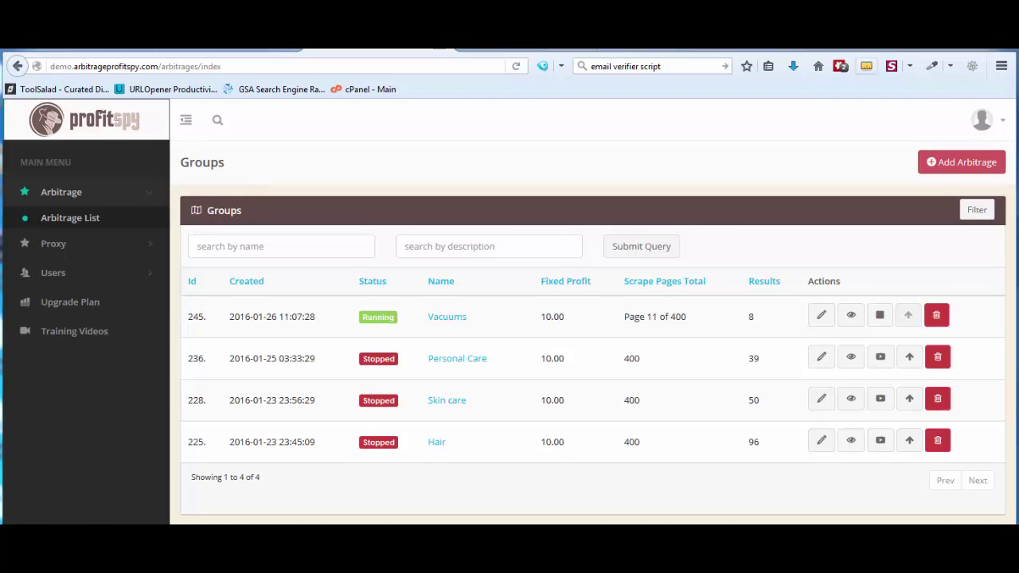
Switch to Amazon, browse the search departments and open the full department directory
left_click(505, 50)
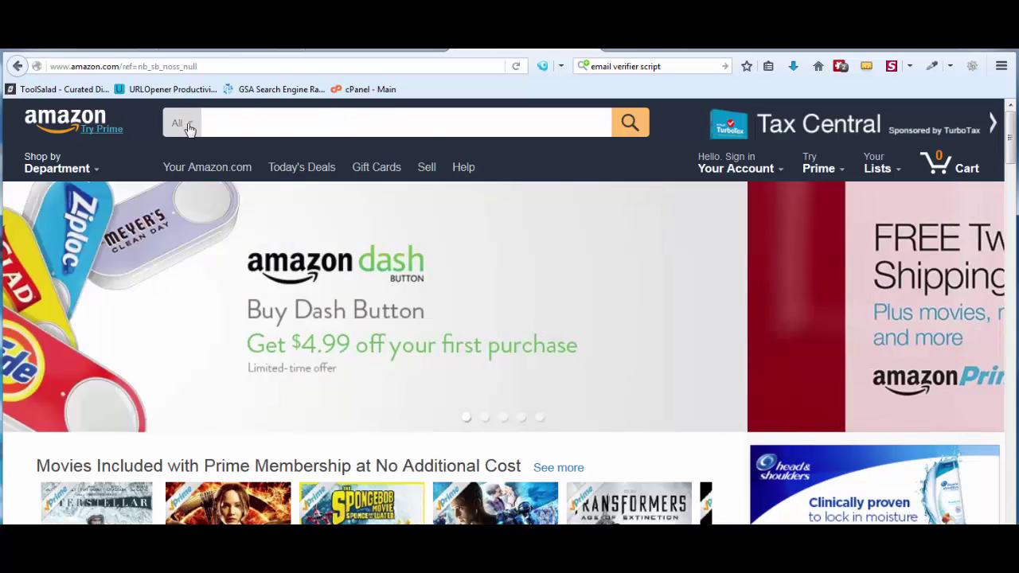
left_click(188, 124)
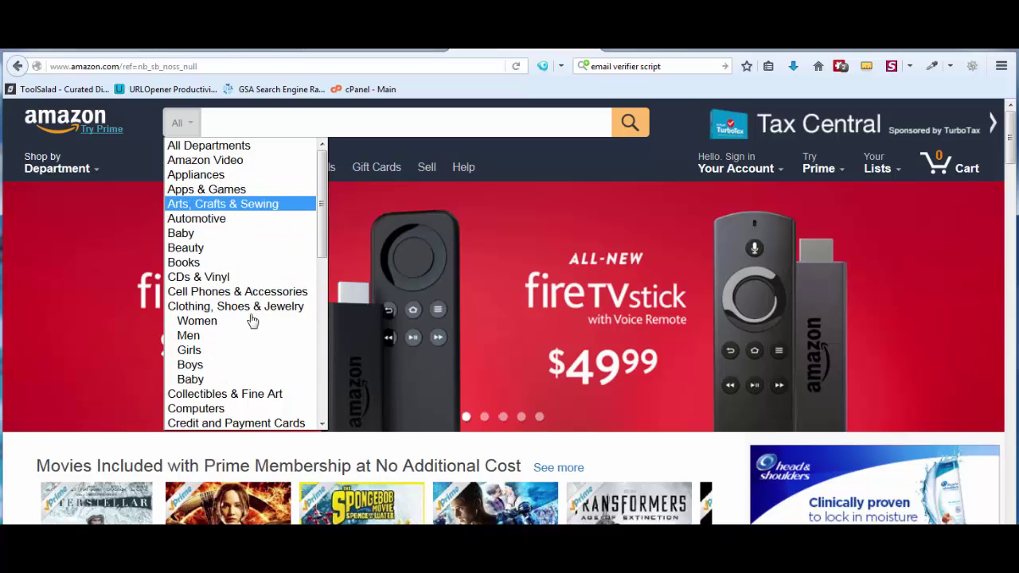
scroll(239, 334, "down", 6)
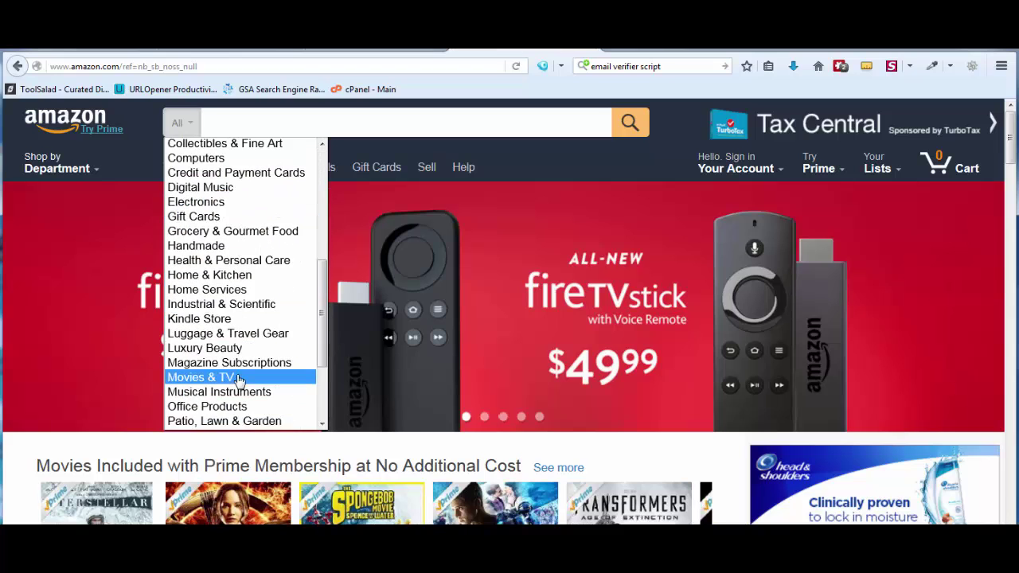
left_click(177, 122)
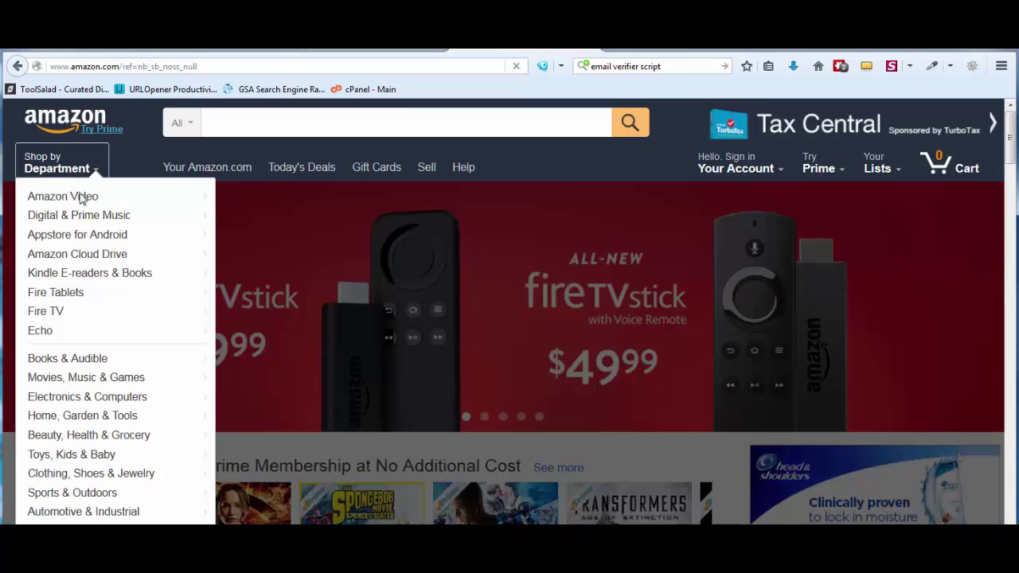
left_click(67, 167)
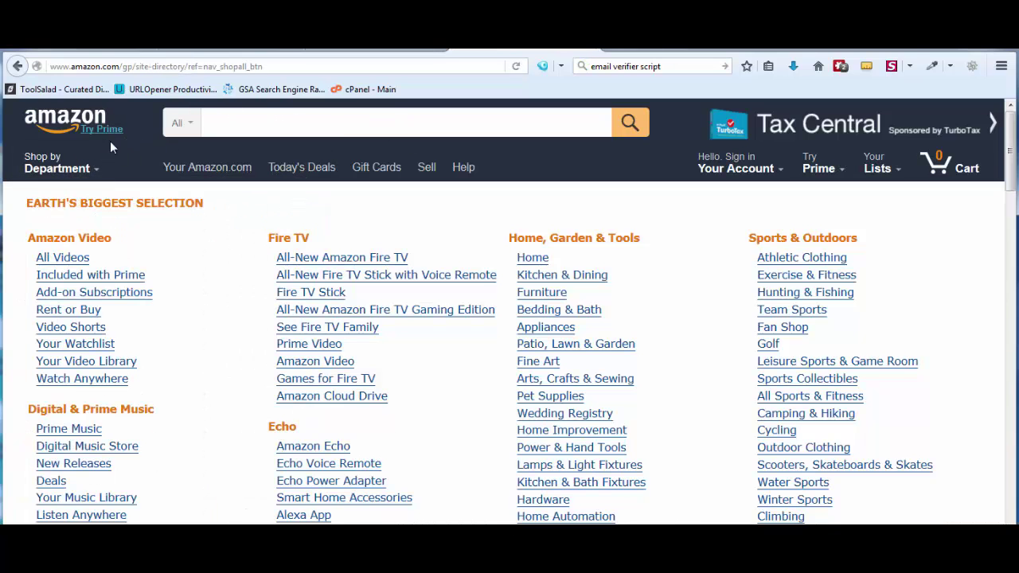
Run an Amazon search limited to the Patio, Lawn & Garden department with no keywords
left_click(180, 123)
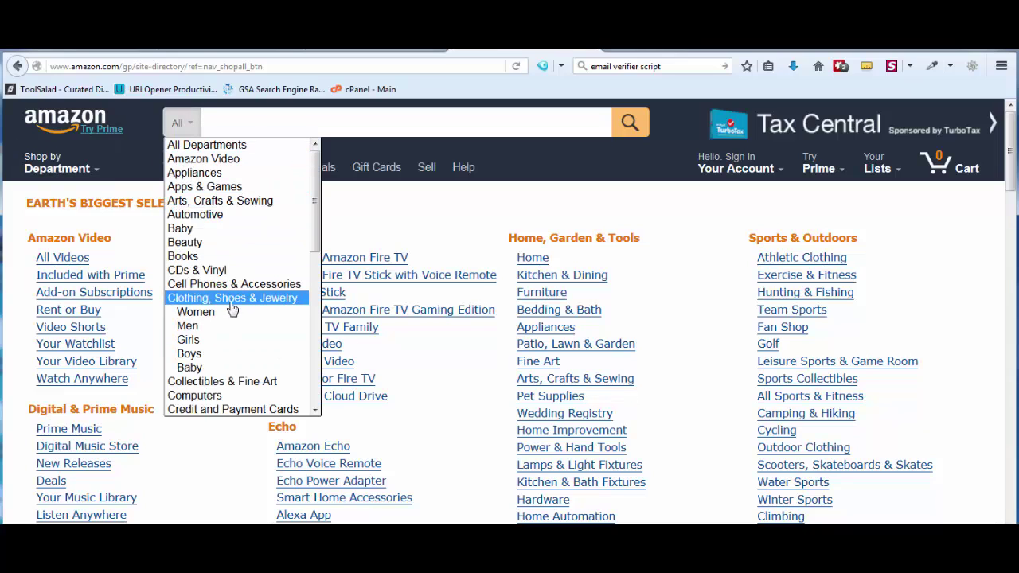
scroll(231, 298, "down", 4)
scroll(232, 303, "down", 2)
scroll(231, 305, "down", 2)
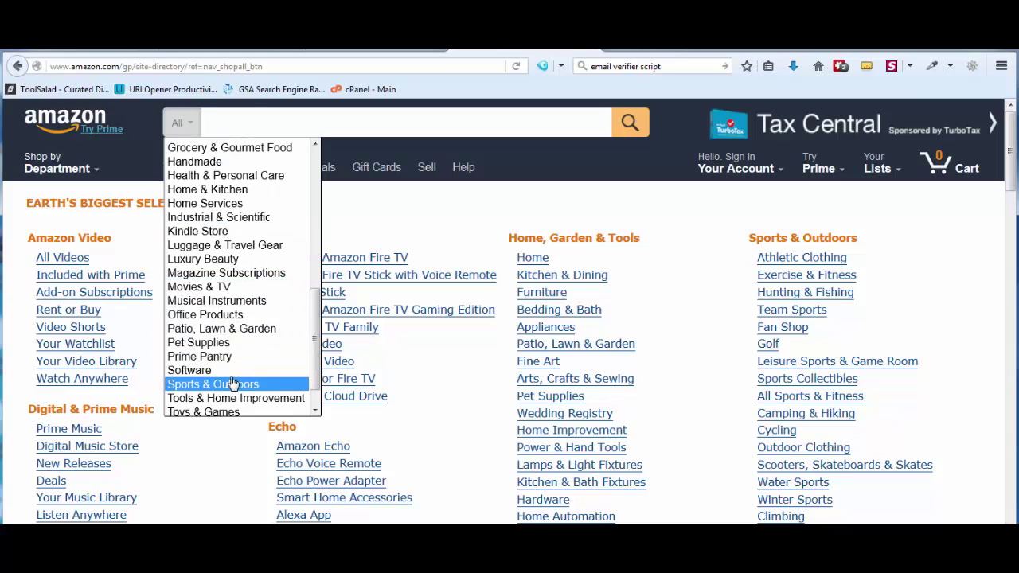
left_click(247, 329)
left_click(634, 132)
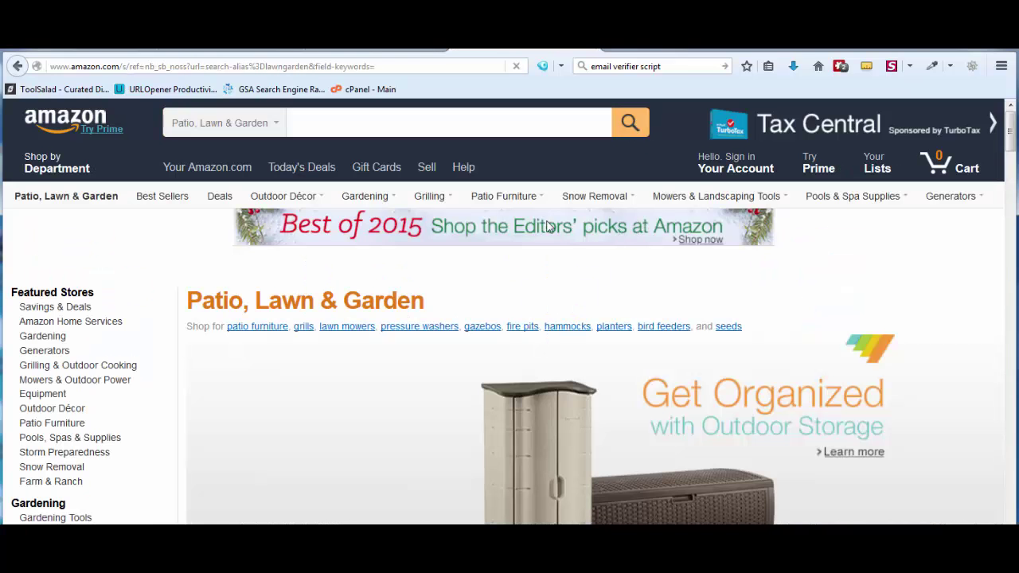
Examine the Patio, Lawn & Garden page, focusing on the groups under Patio, Lawn & Garden Categories
scroll(486, 211, "down", 4)
scroll(487, 211, "up", 2)
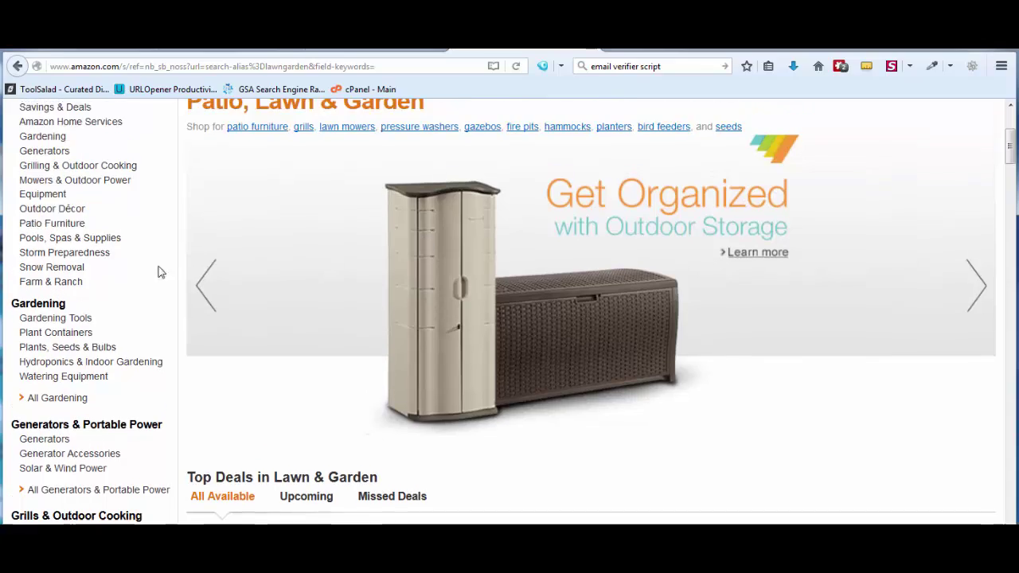
scroll(215, 295, "down", 10)
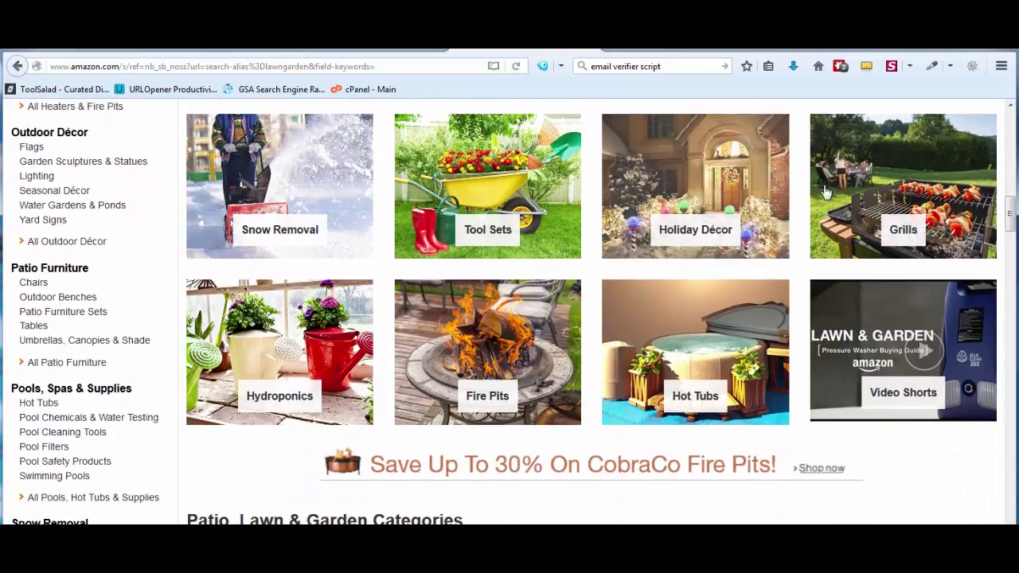
scroll(939, 358, "down", 6)
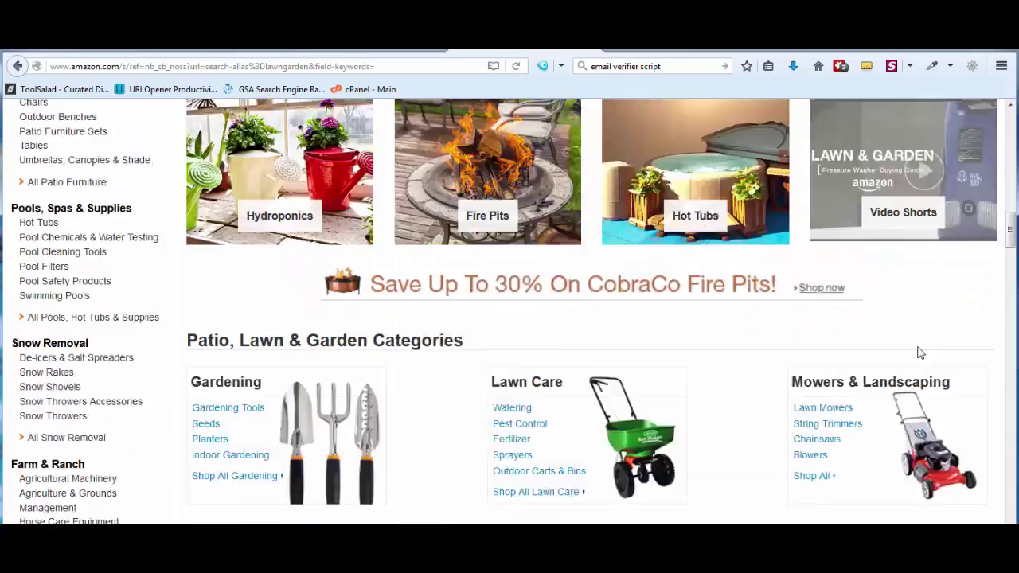
scroll(408, 390, "down", 3)
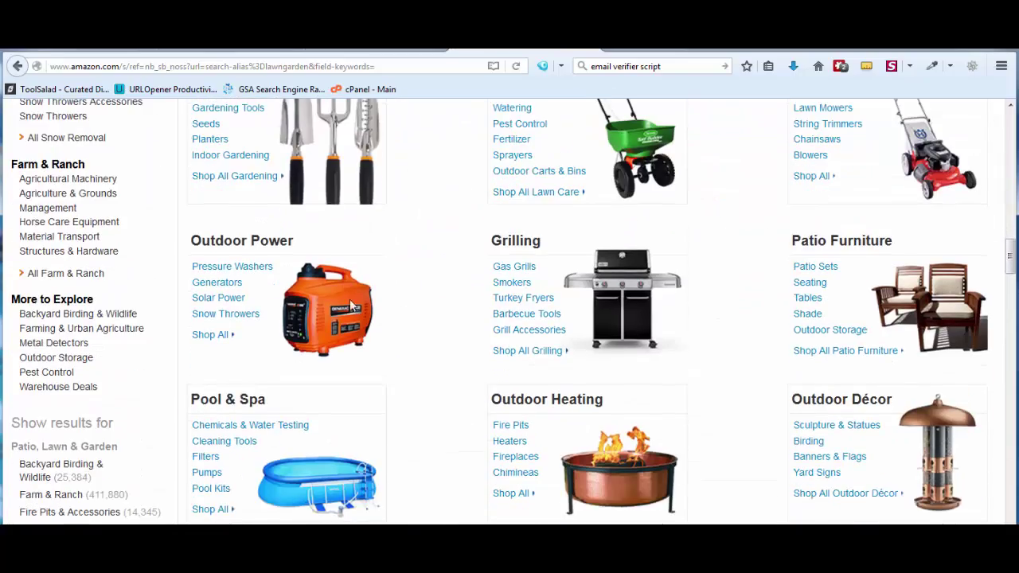
scroll(406, 390, "up", 5)
scroll(406, 390, "up", 4)
scroll(409, 382, "down", 5)
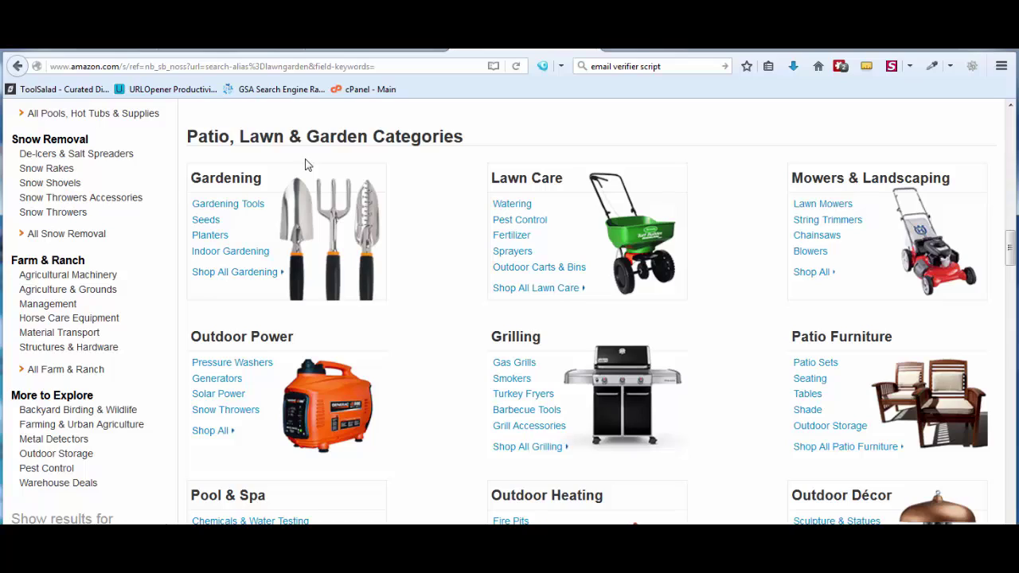
left_click_drag(186, 137, 486, 140)
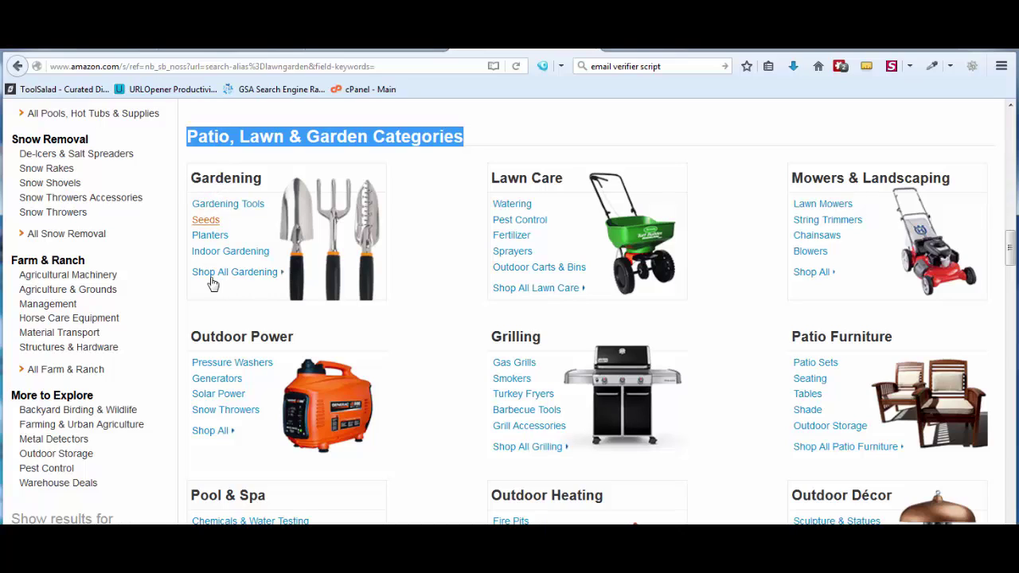
left_click(479, 141)
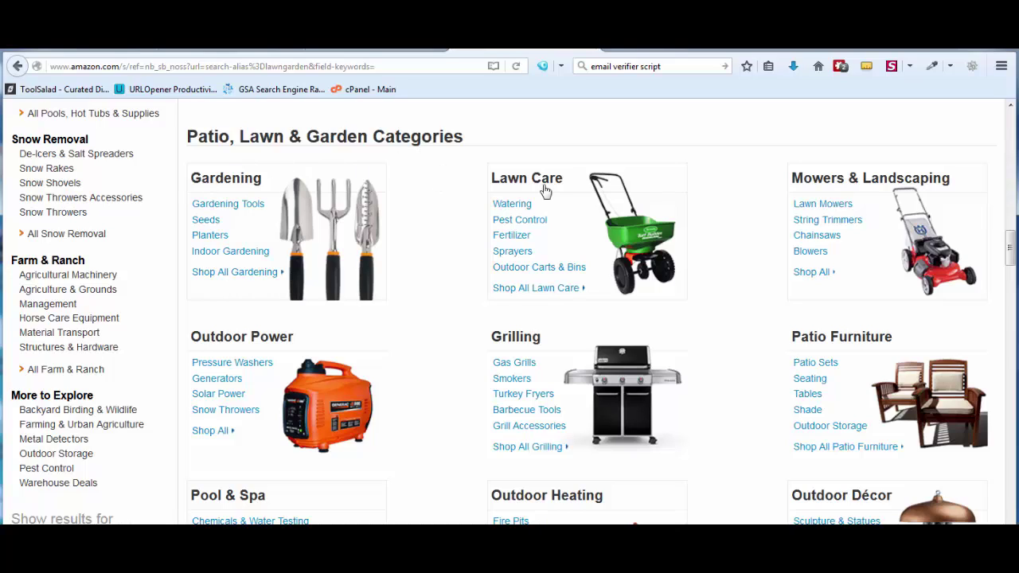
Open the Gardening category, look at its Hydroponics subcategory and return to the Gardening page
left_click(226, 180)
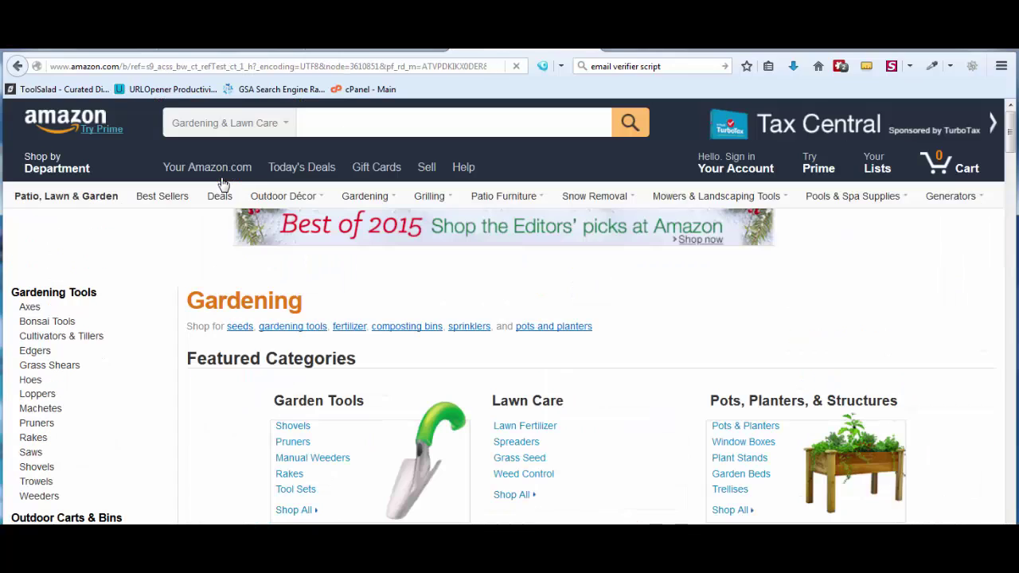
left_click_drag(1011, 132, 979, 112)
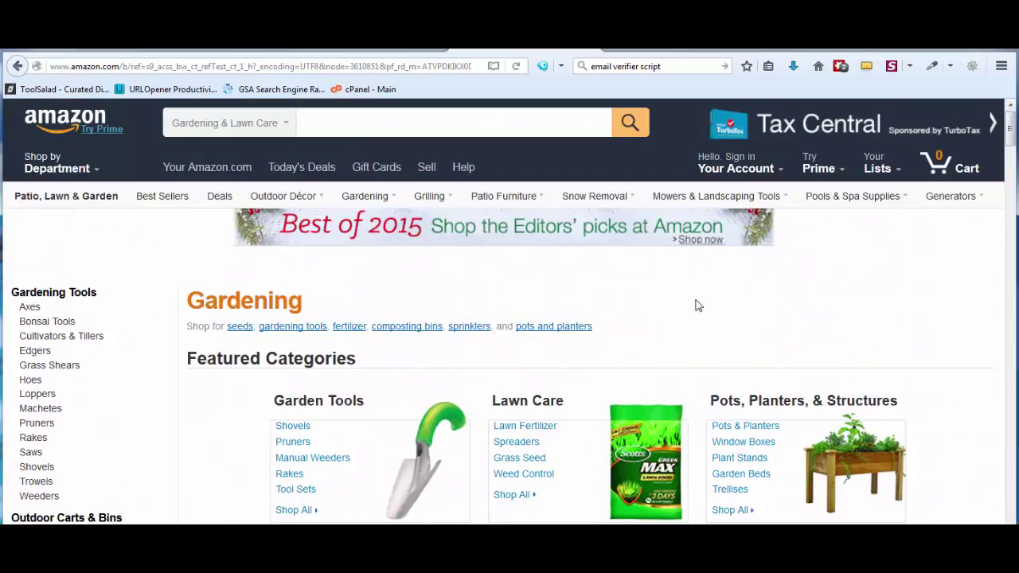
scroll(702, 304, "down", 3)
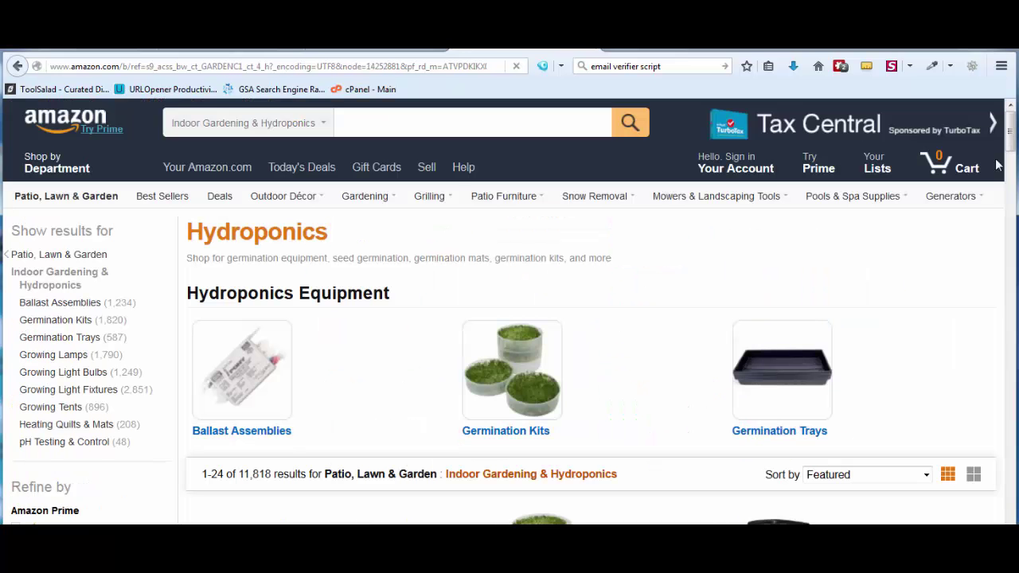
left_click_drag(1011, 127, 1013, 103)
key("alt+Left")
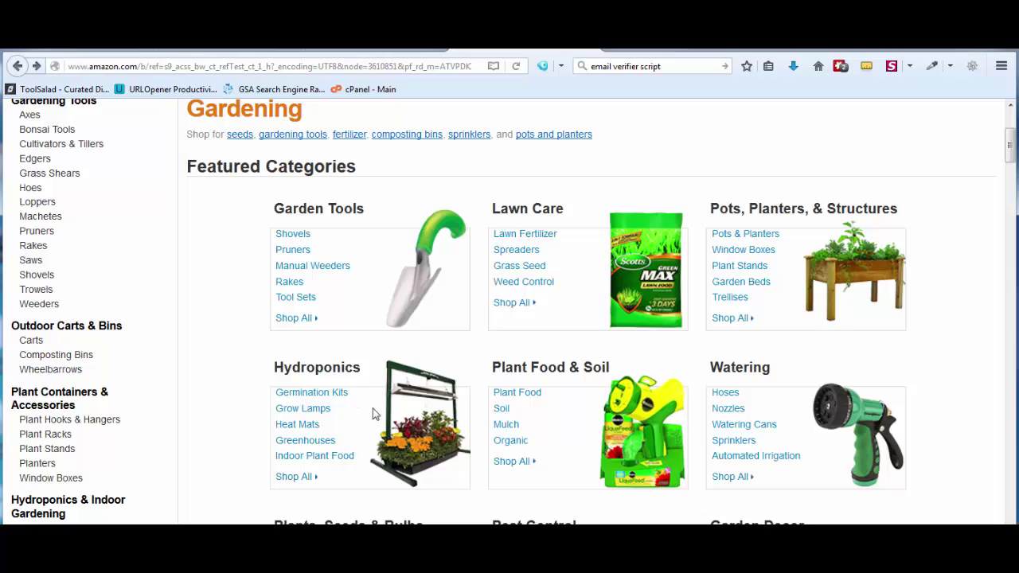
Look through the Gardening page's featured categories and the product results listed below them
scroll(270, 382, "down", 15)
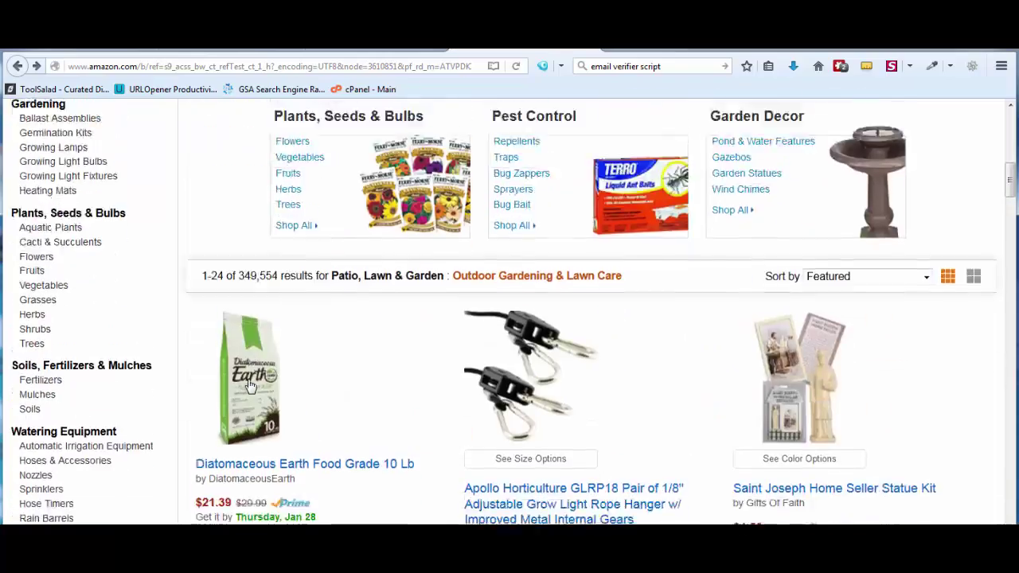
scroll(265, 398, "down", 3)
scroll(265, 398, "up", 10)
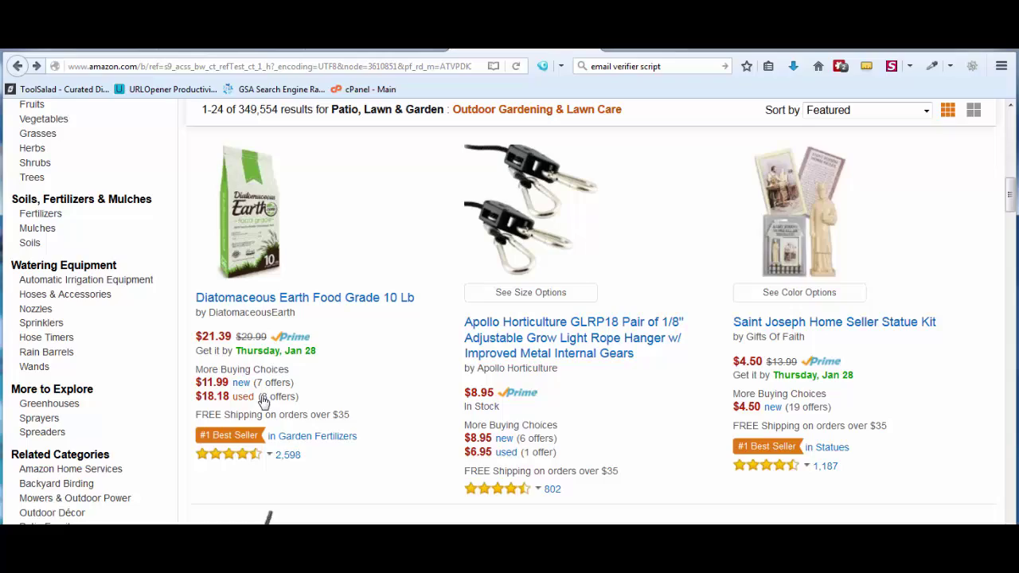
scroll(263, 402, "up", 3)
scroll(263, 402, "down", 12)
scroll(263, 402, "up", 15)
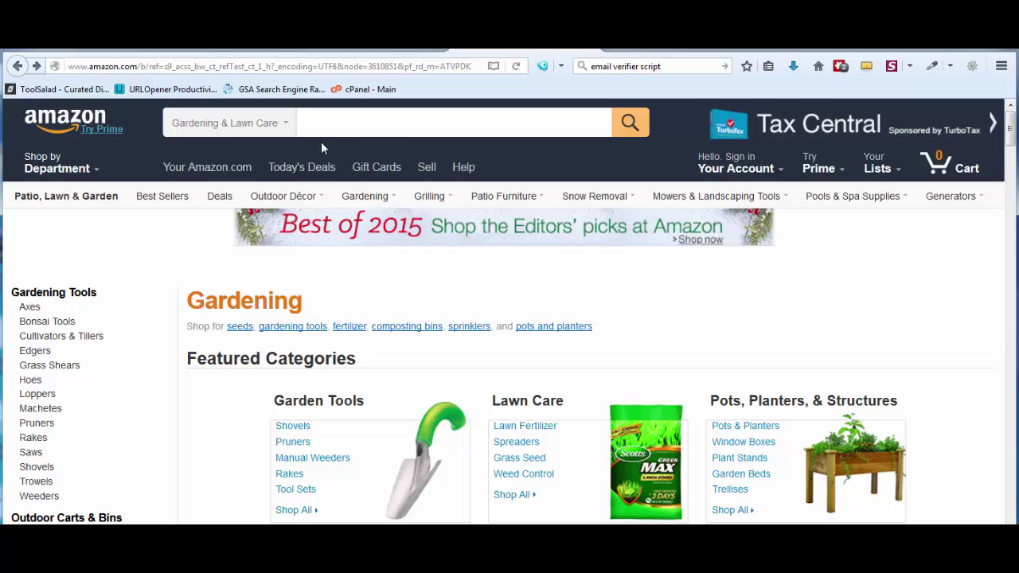
Examine the full web address of the Gardening page, including the tracking parameters at its end
left_click(123, 63)
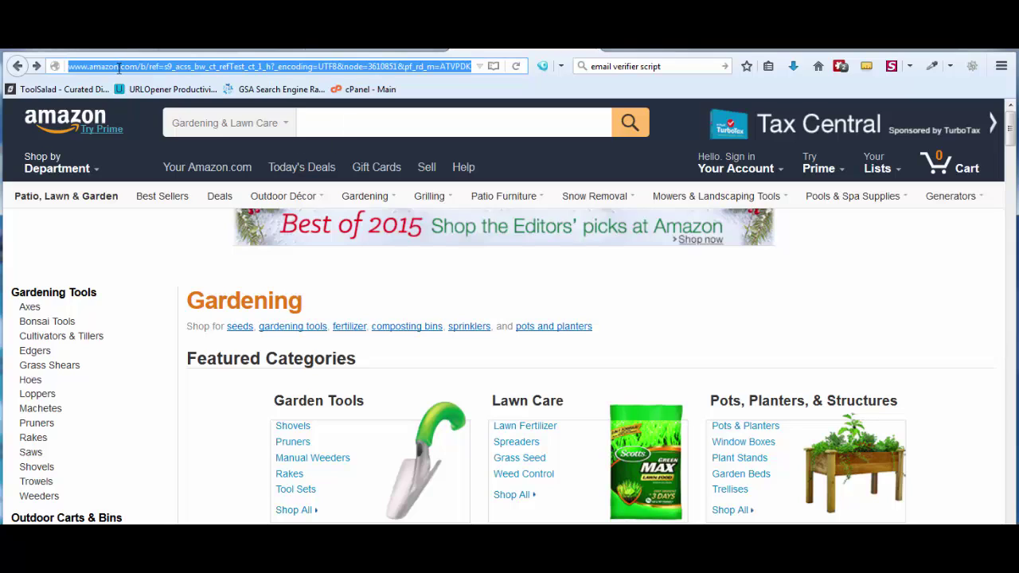
left_click(116, 66)
left_click_drag(180, 67, 520, 66)
left_click(292, 67)
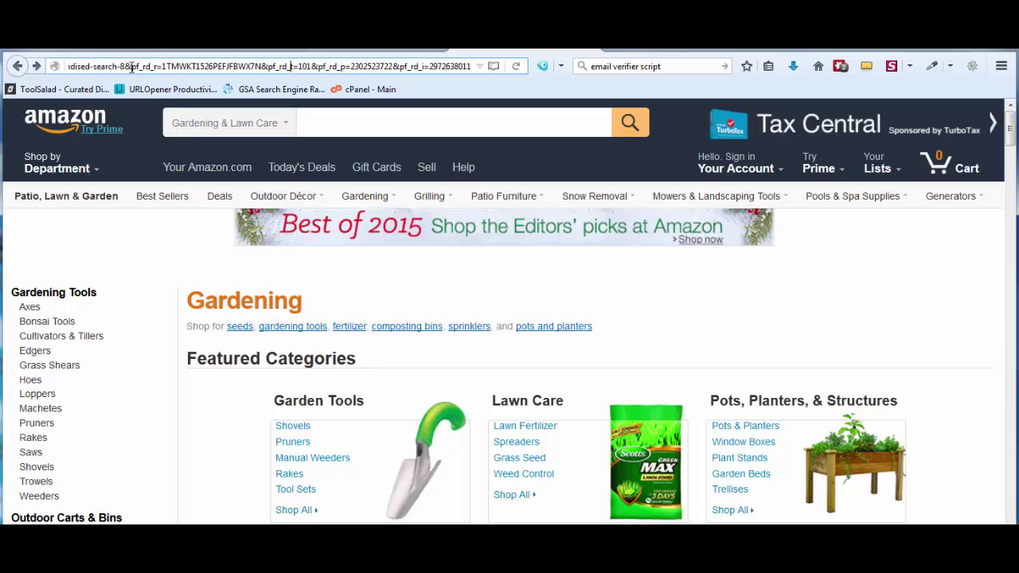
left_click_drag(99, 66, 559, 66)
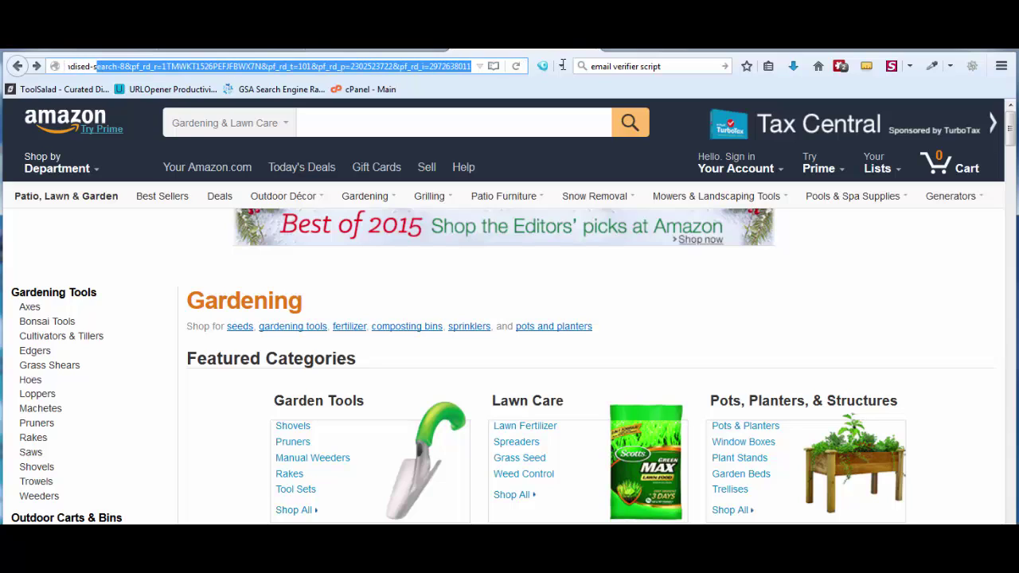
left_click(401, 66)
left_click_drag(178, 67, 471, 67)
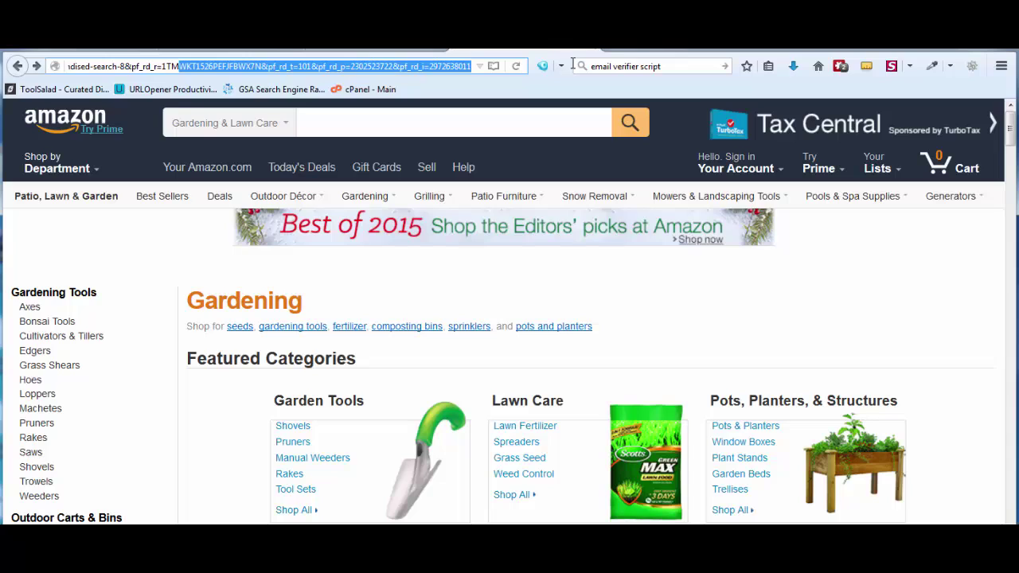
left_click(367, 67)
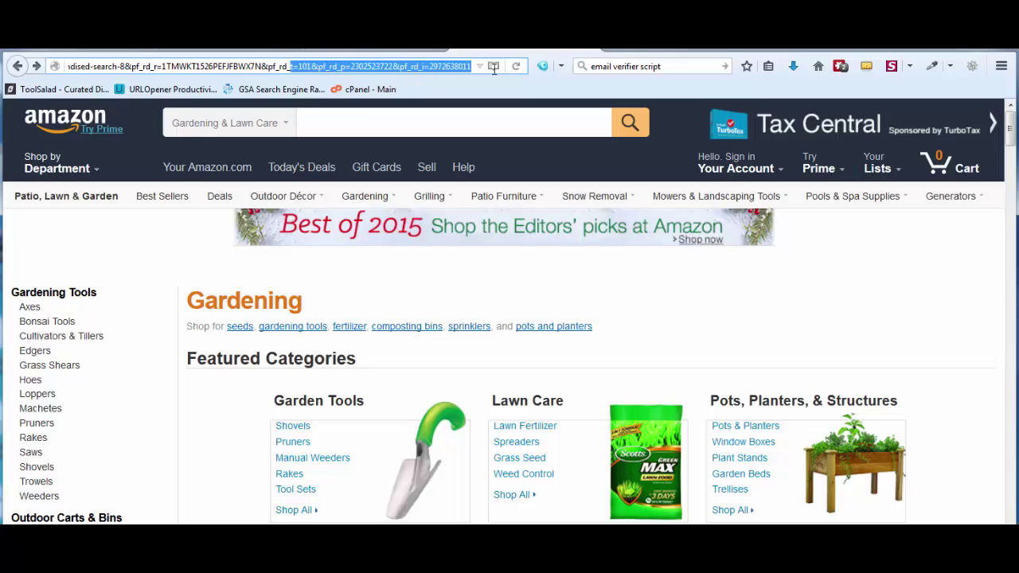
key("ctrl+a")
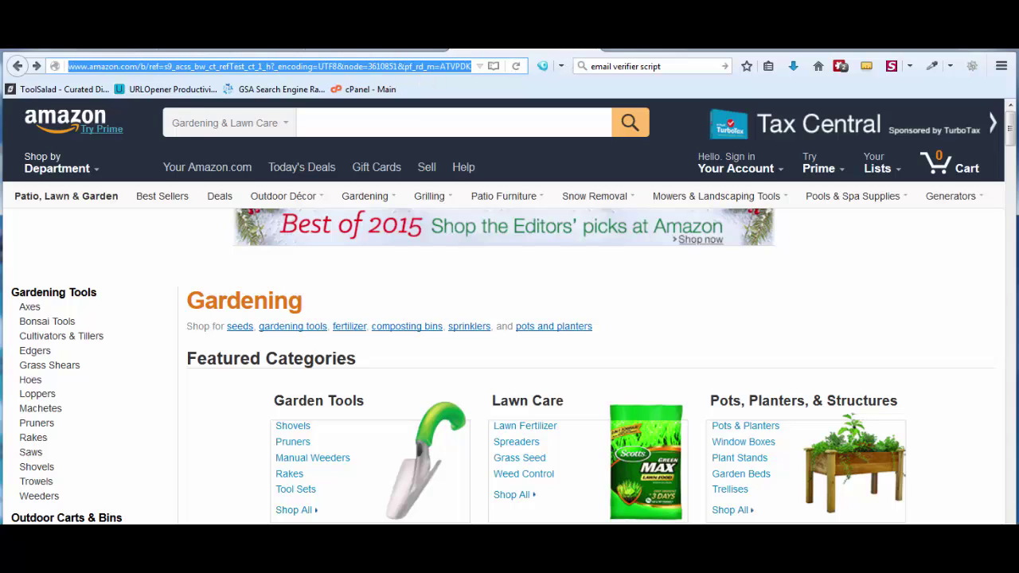
Trim the Gardening page's address so it ends at "refTest_ct_1_h?_" and select the shortened address
left_click(223, 67)
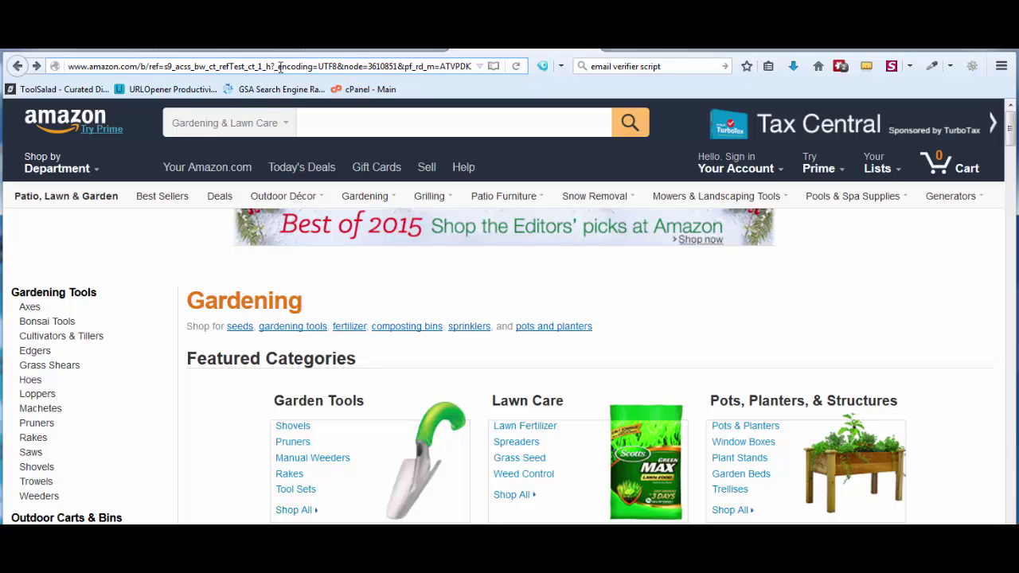
left_click_drag(314, 67, 614, 67)
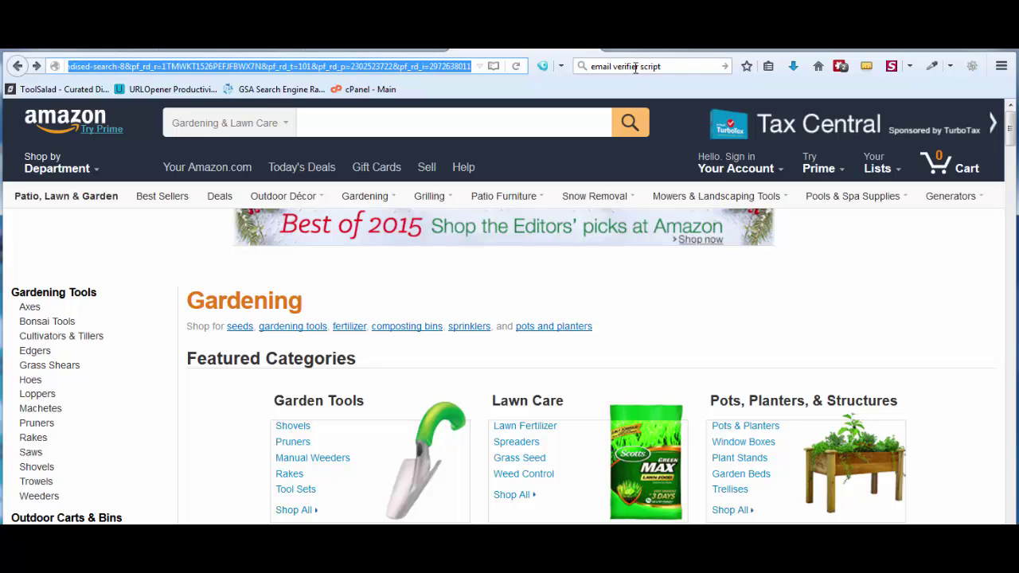
key("BackSpace")
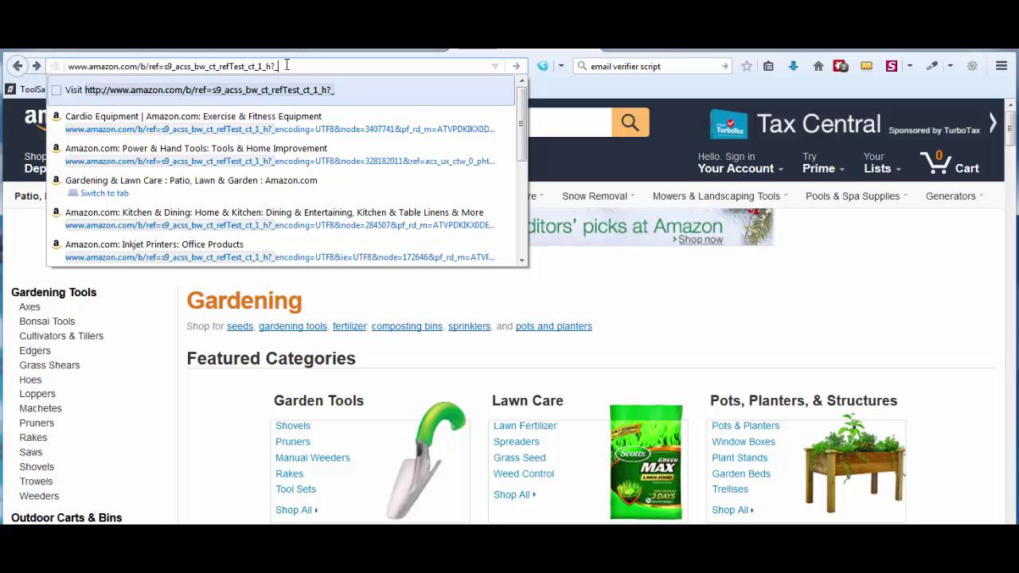
key("Escape")
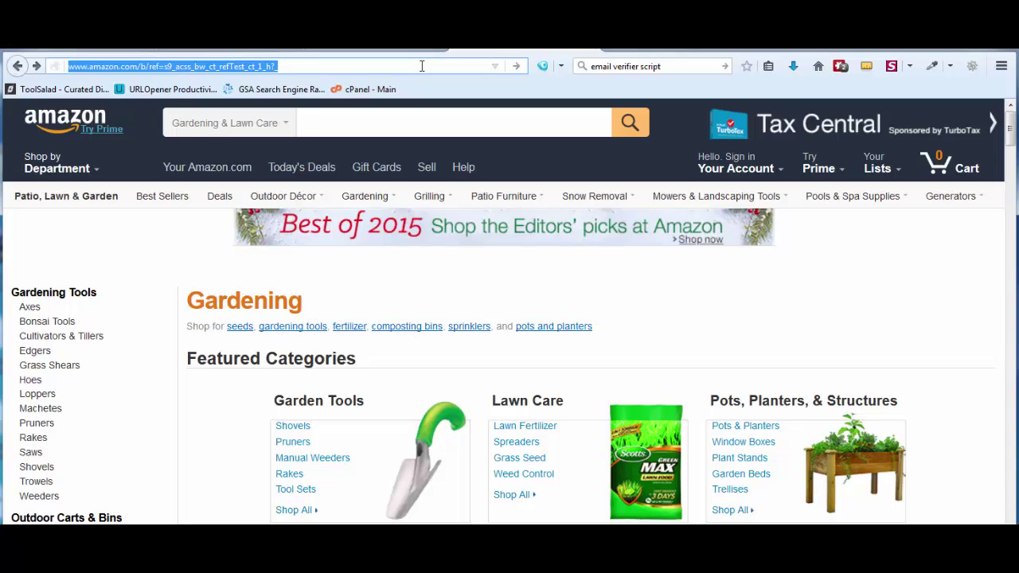
left_click(302, 69)
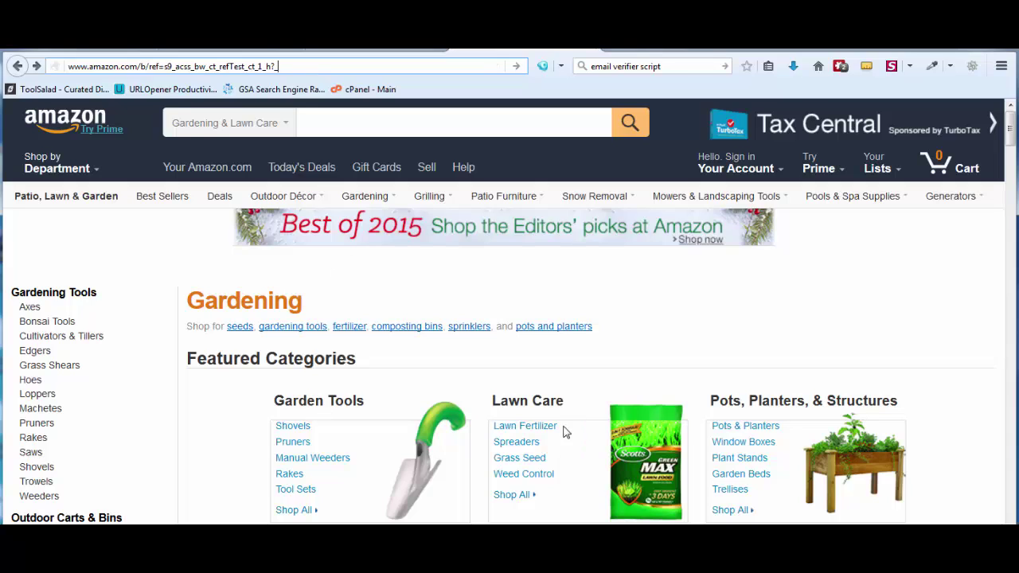
left_click(292, 68)
left_click(318, 66)
key("ctrl+a")
Switch back to Profit Spy and open its help desk site
key("ctrl+Tab")
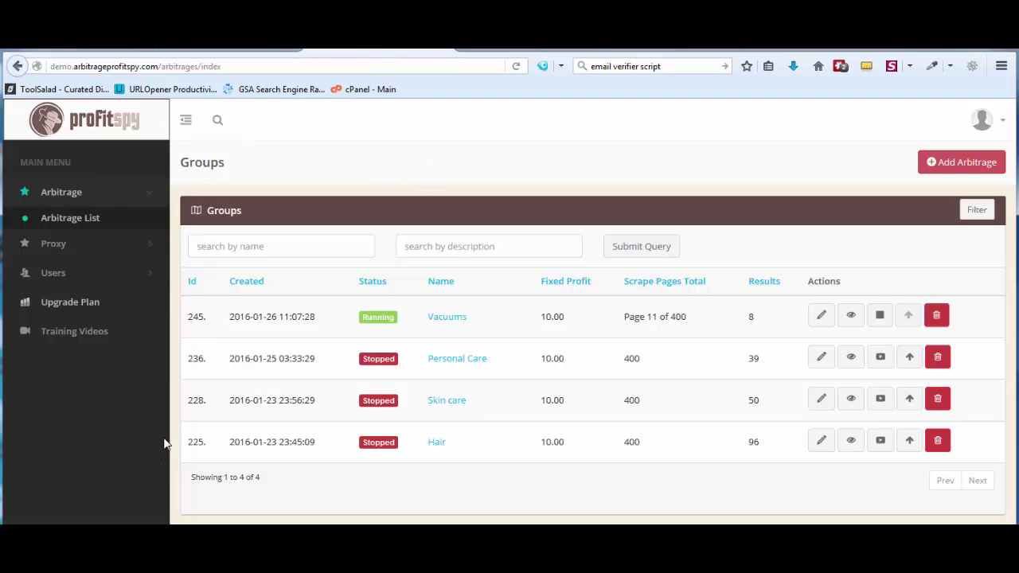
left_click(67, 304)
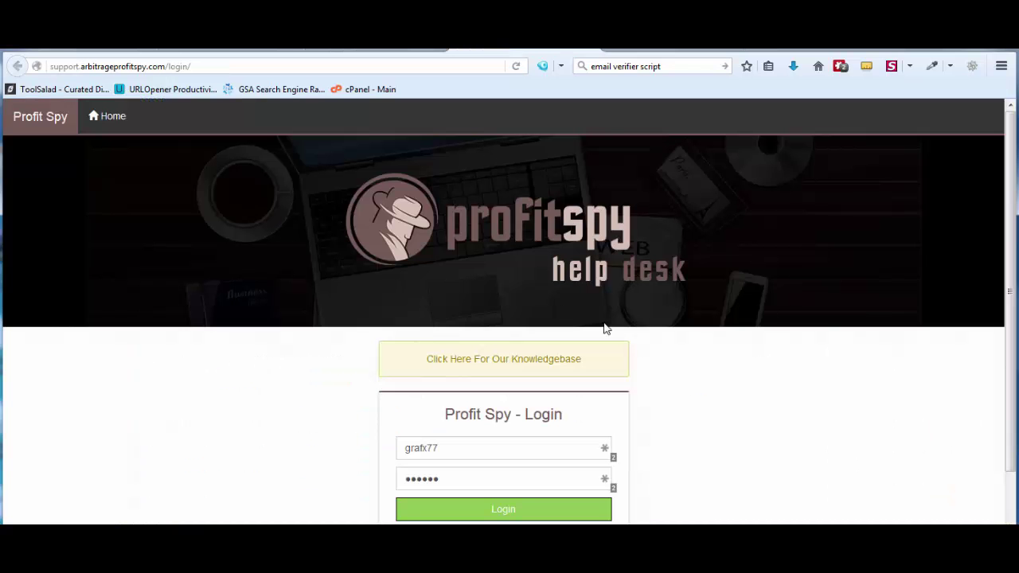
Look over the help desk's login page, including the knowledgebase link and the account creation option
scroll(607, 454, "down", 2)
scroll(594, 391, "up", 2)
scroll(530, 409, "down", 2)
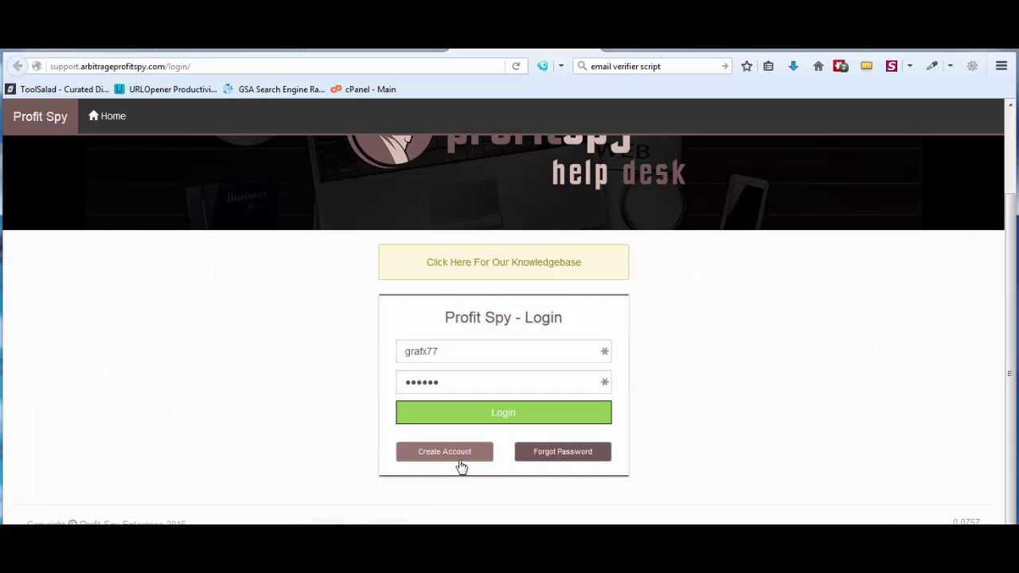
scroll(714, 387, "up", 2)
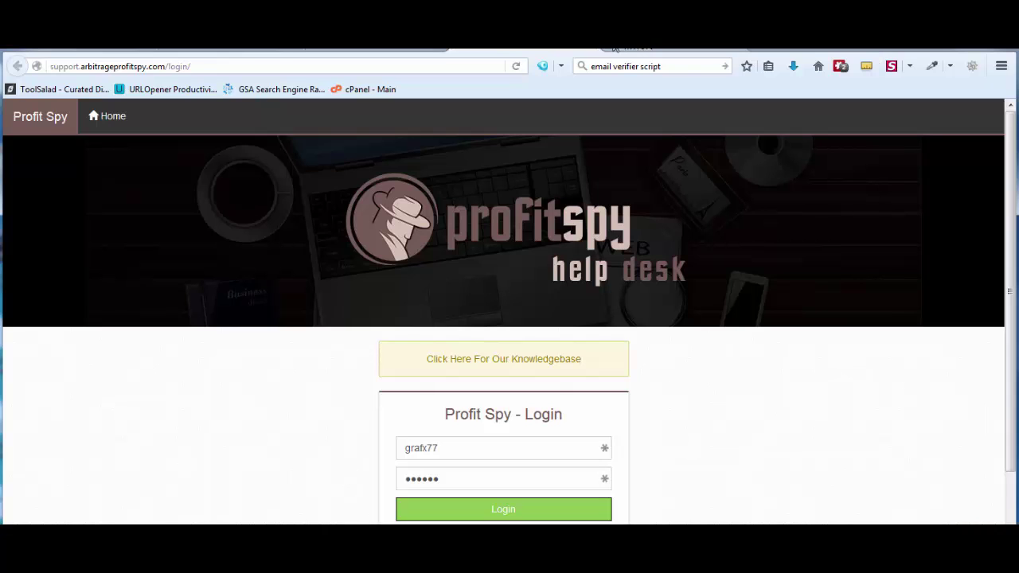
Return to Amazon, reopen the Gardening category from the Patio, Lawn & Garden page, and select its full web address for copying
left_click(587, 48)
left_click(646, 50)
left_click_drag(1013, 130, 937, 165)
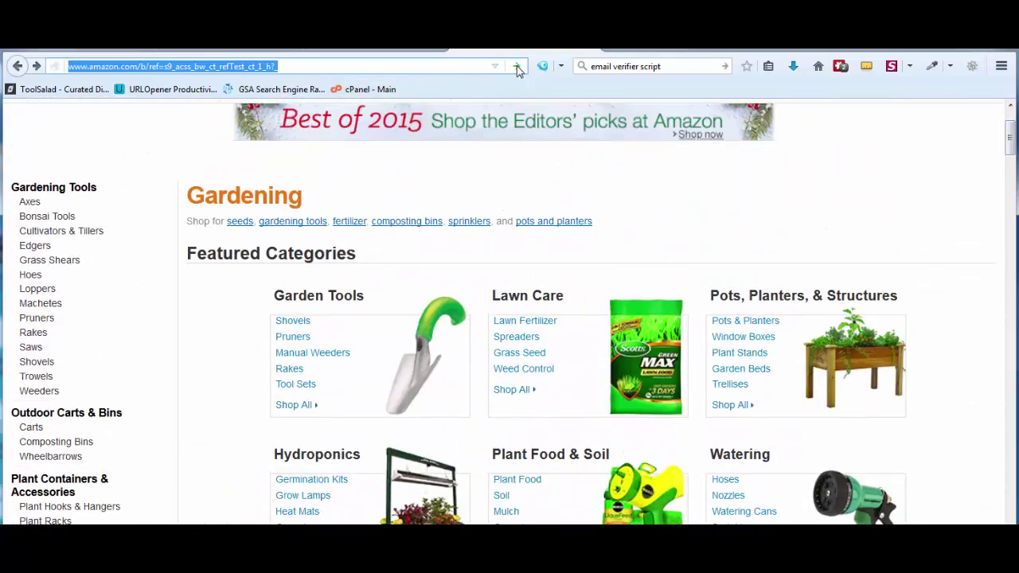
type("www.amazon.com/s/ref=nb_sb_noss?url=search-alias%3Dlawngarden&field-keywords=")
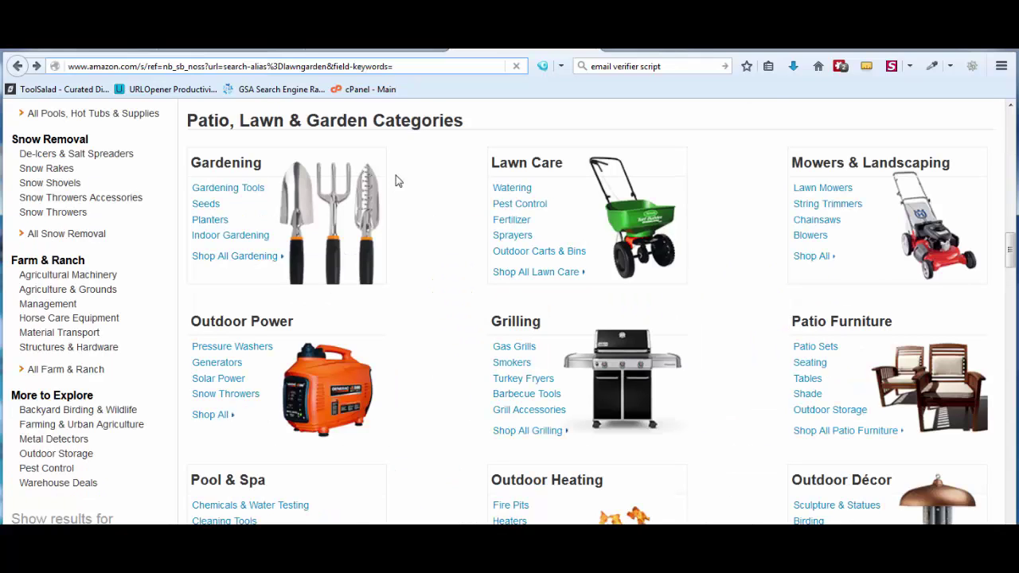
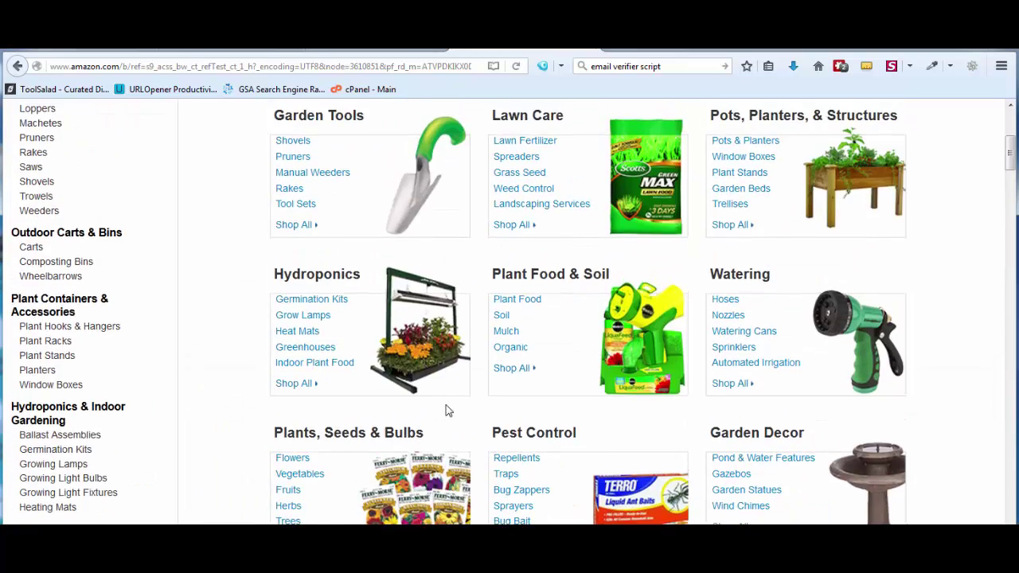
left_click(174, 66)
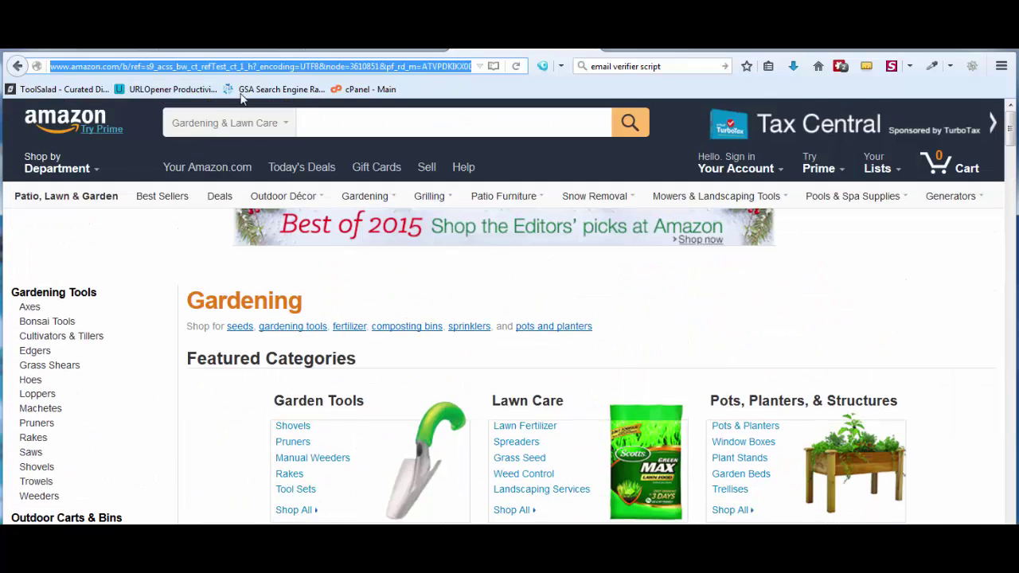
In Profit Spy's Add Arbitrage form, name the arbitrage "Gardening Tools" and paste the Amazon Gardening page's full address as the URL to scrape
left_click(366, 50)
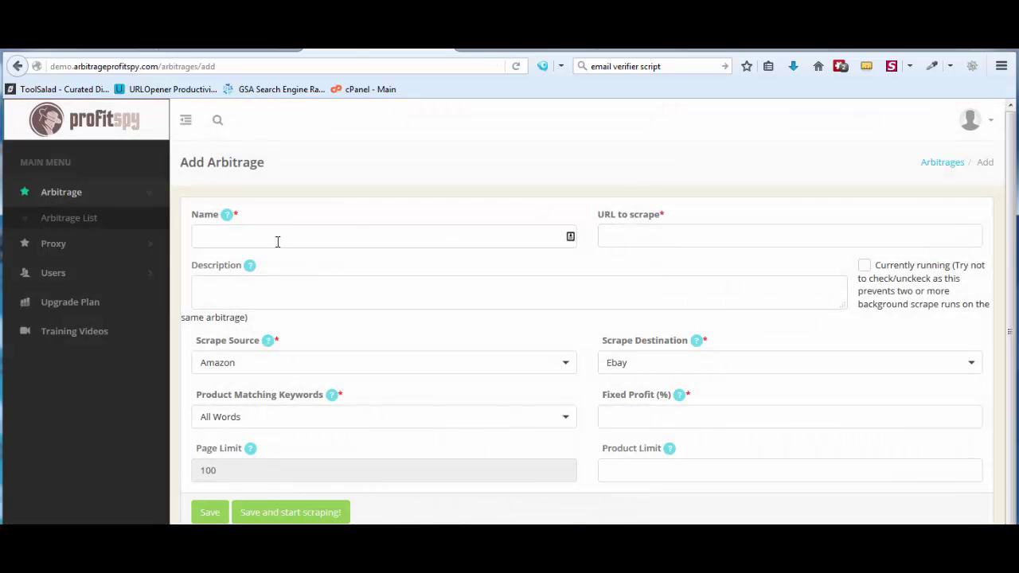
left_click(278, 239)
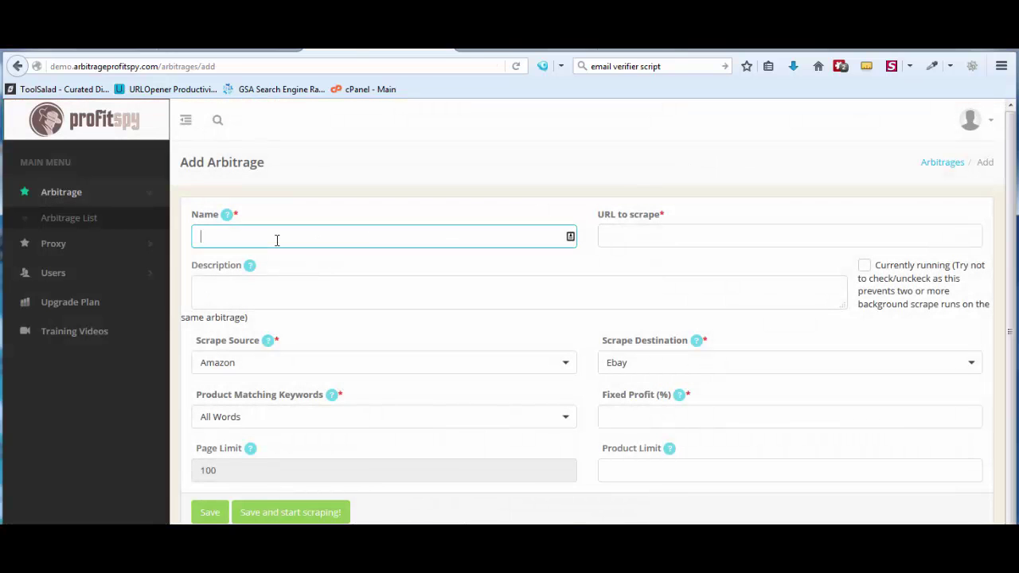
type("Garde")
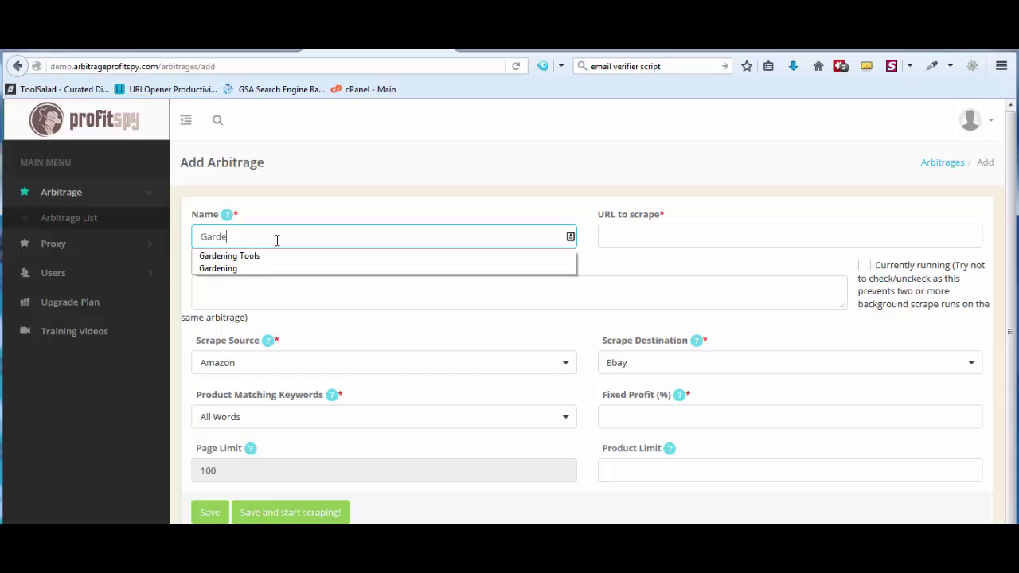
type("ning Tools")
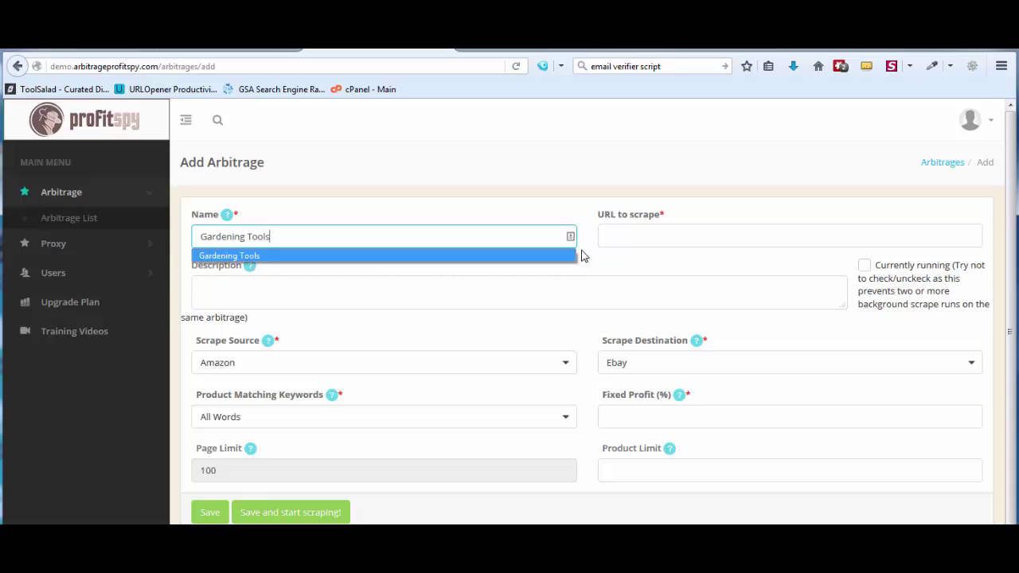
left_click(620, 237)
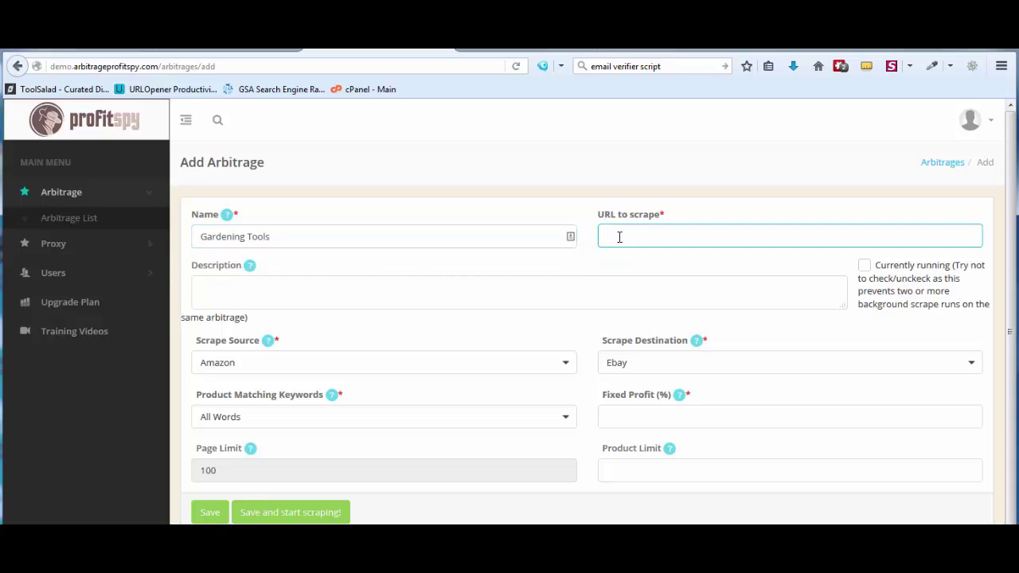
key("ctrl+v")
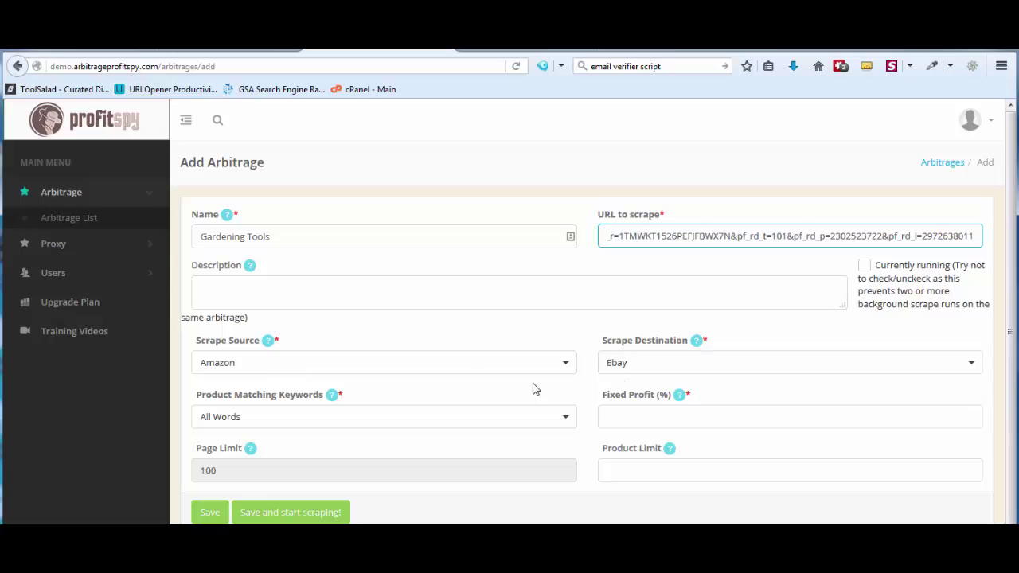
Set the arbitrage's product matching keywords to First 6 Words
left_click(311, 415)
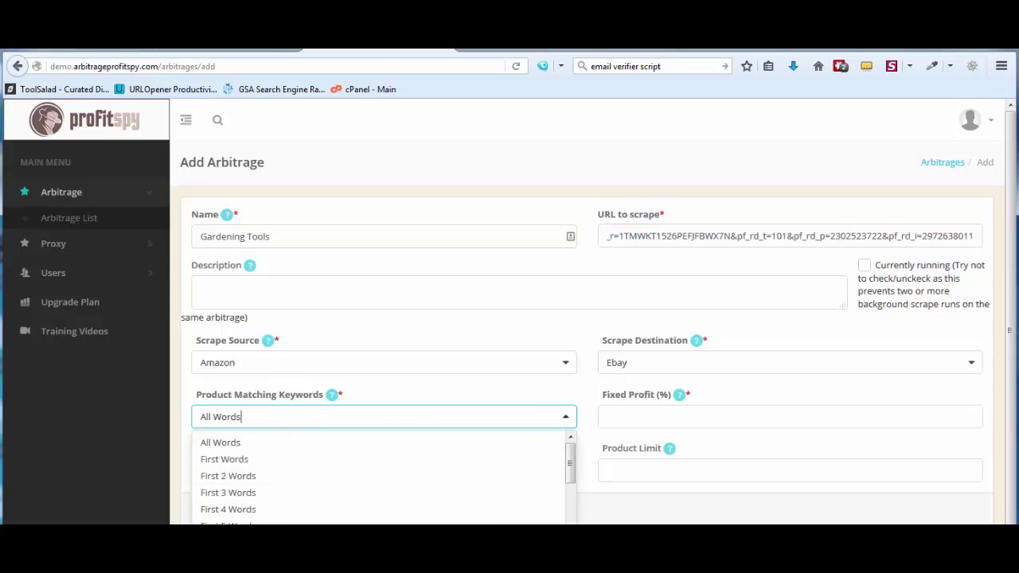
key("Down")
key("Down")
key("Down")
key("Down")
key("Down")
key("Down")
key("Return")
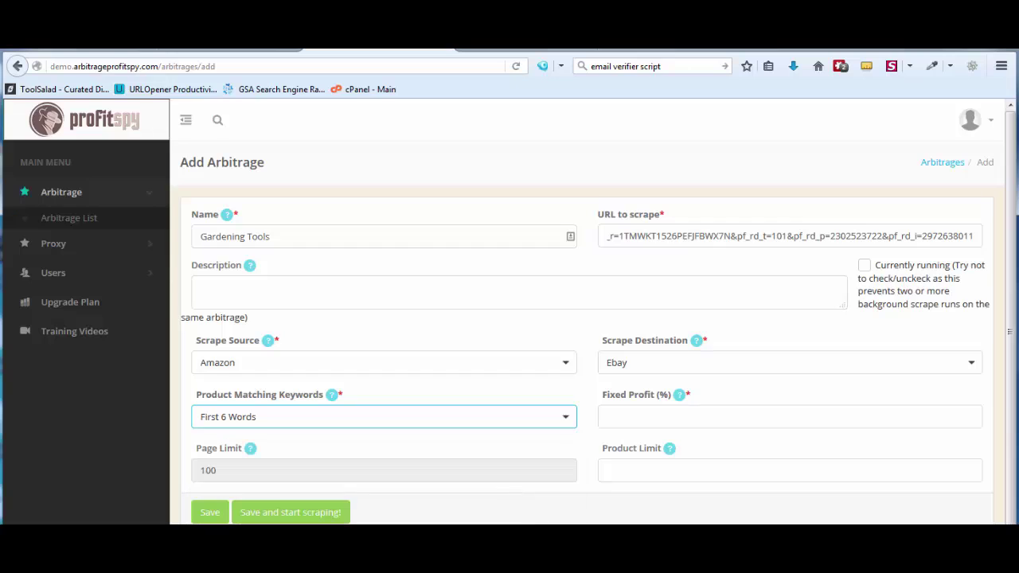
Set the fixed profit to 10%, save the arbitrage with scraping started, and refresh the groups list
left_click(642, 412)
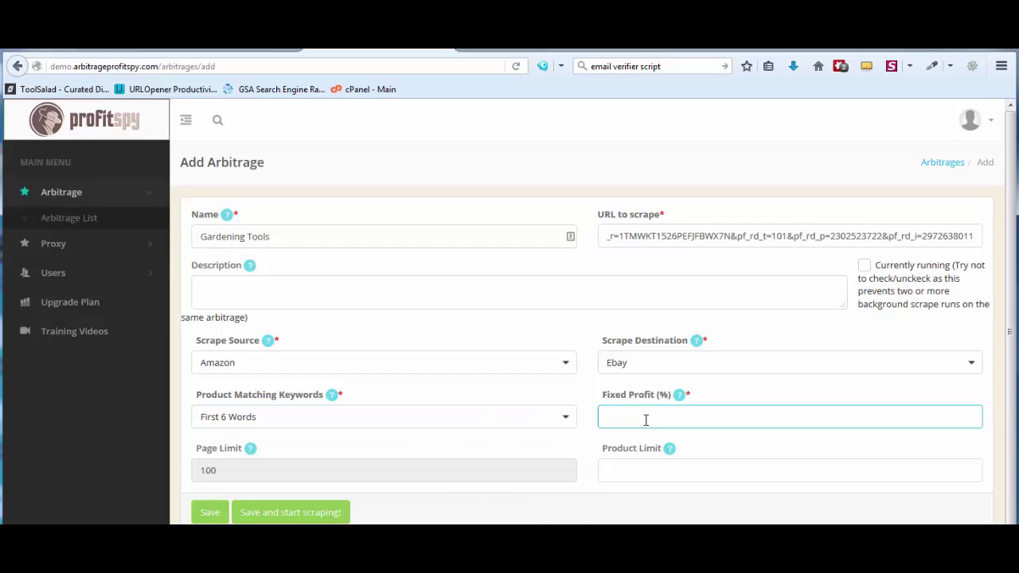
left_click(632, 417)
left_click(613, 437)
left_click(546, 517)
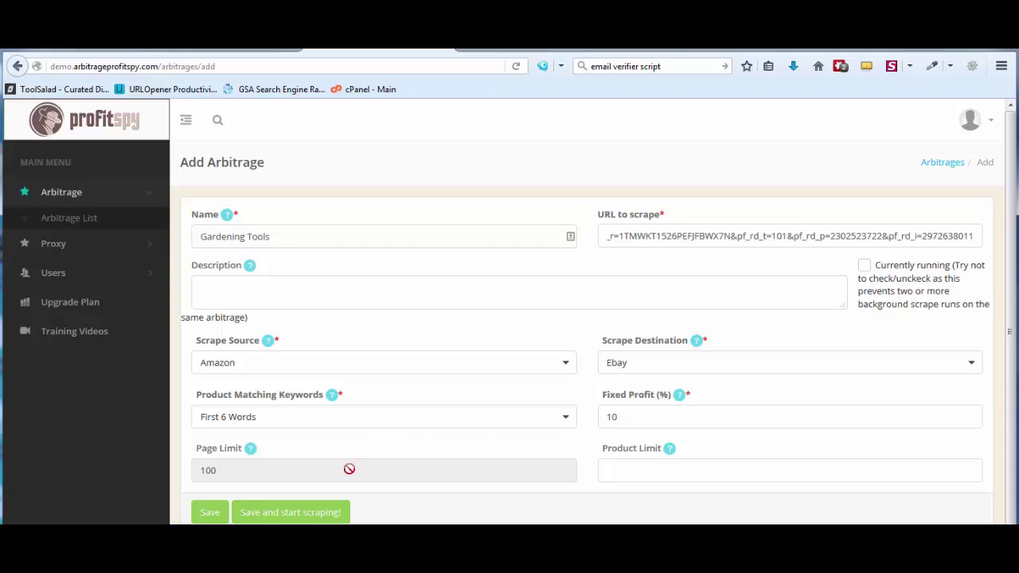
left_click(291, 513)
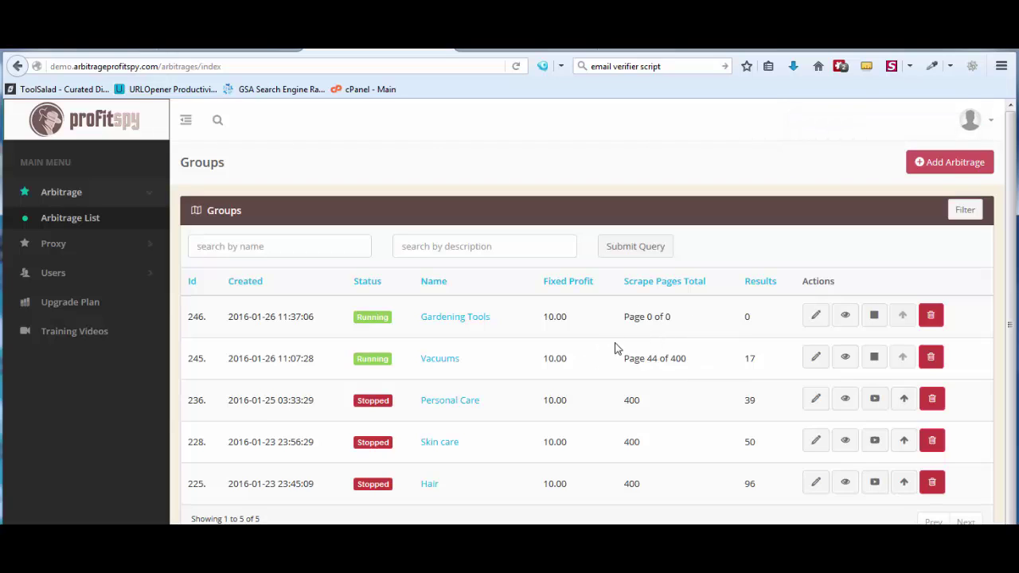
left_click(516, 67)
Switch to Amazon's Gardening page, open Best Sellers in Patio, Lawn & Garden, and look through the ranked products
left_click(519, 51)
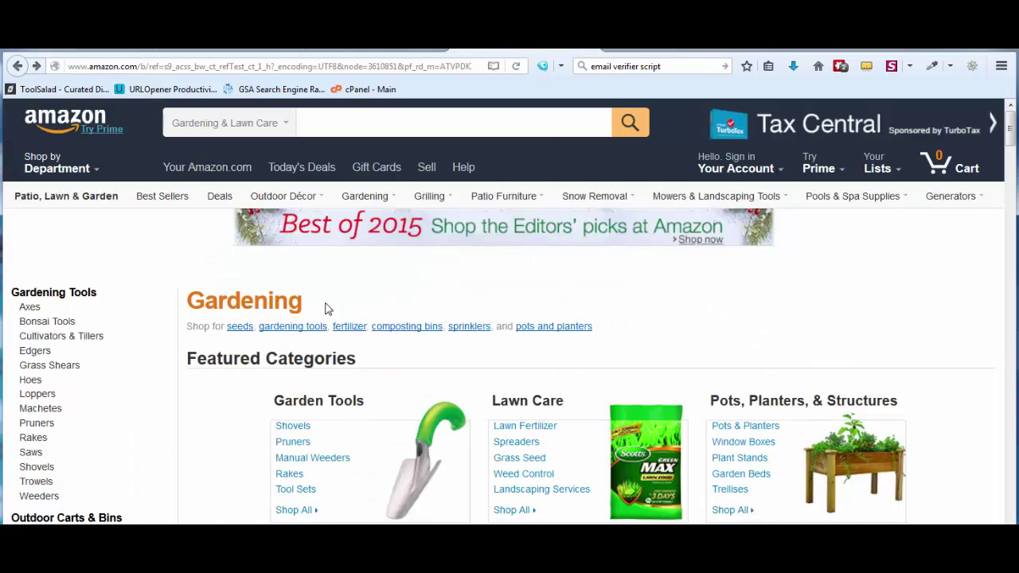
left_click(155, 201)
scroll(265, 275, "down", 1)
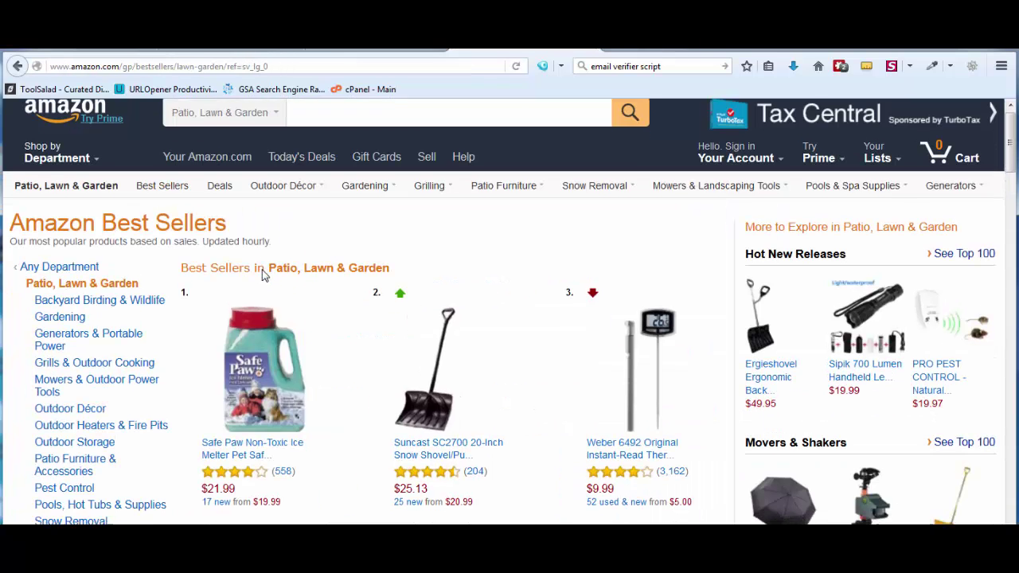
scroll(265, 274, "down", 4)
scroll(330, 335, "up", 2)
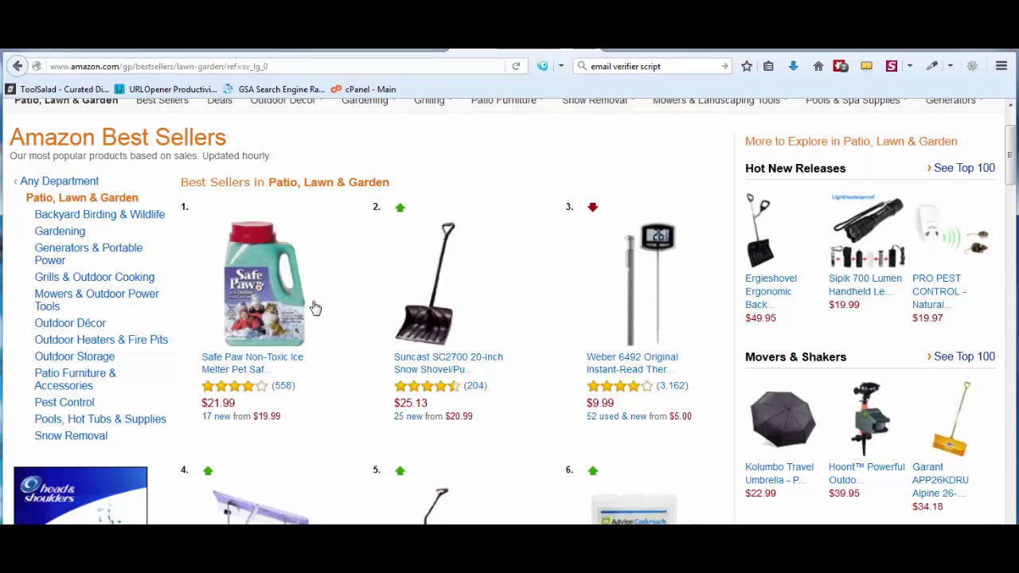
scroll(610, 313, "down", 5)
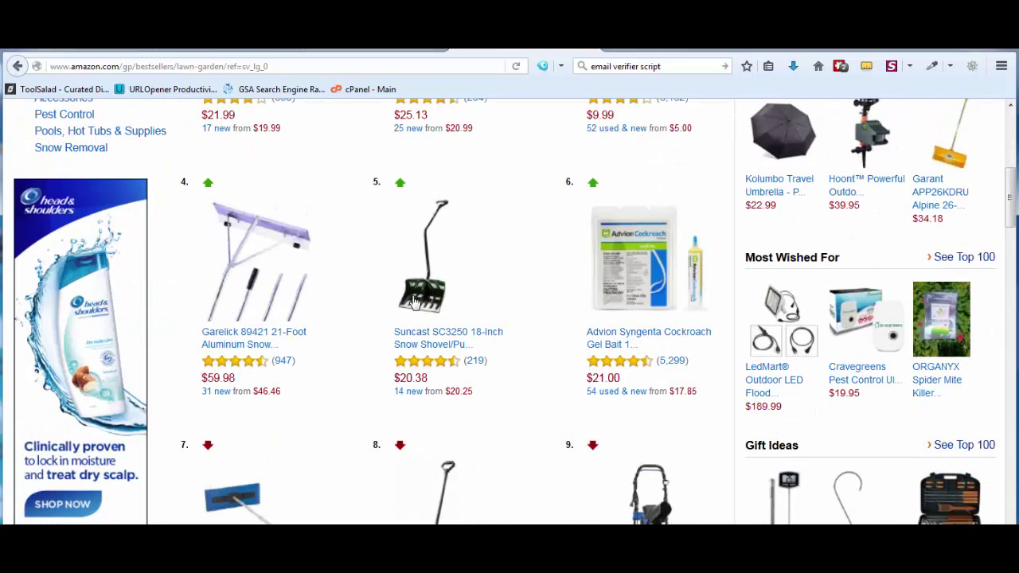
scroll(255, 371, "down", 3)
scroll(252, 377, "up", 3)
mouse_move(259, 366)
scroll(311, 400, "up", 5)
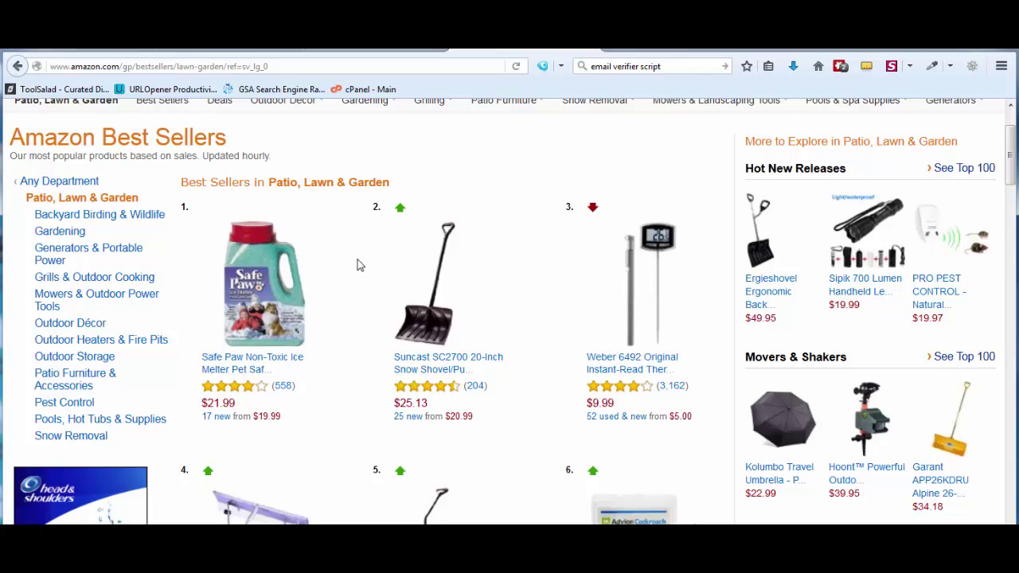
scroll(502, 378, "down", 3)
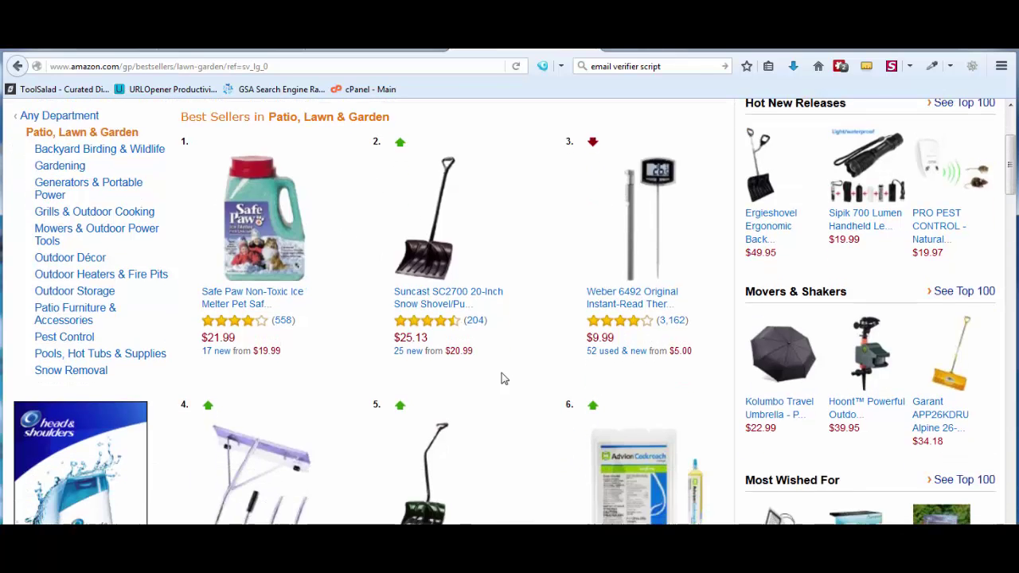
scroll(535, 353, "up", 5)
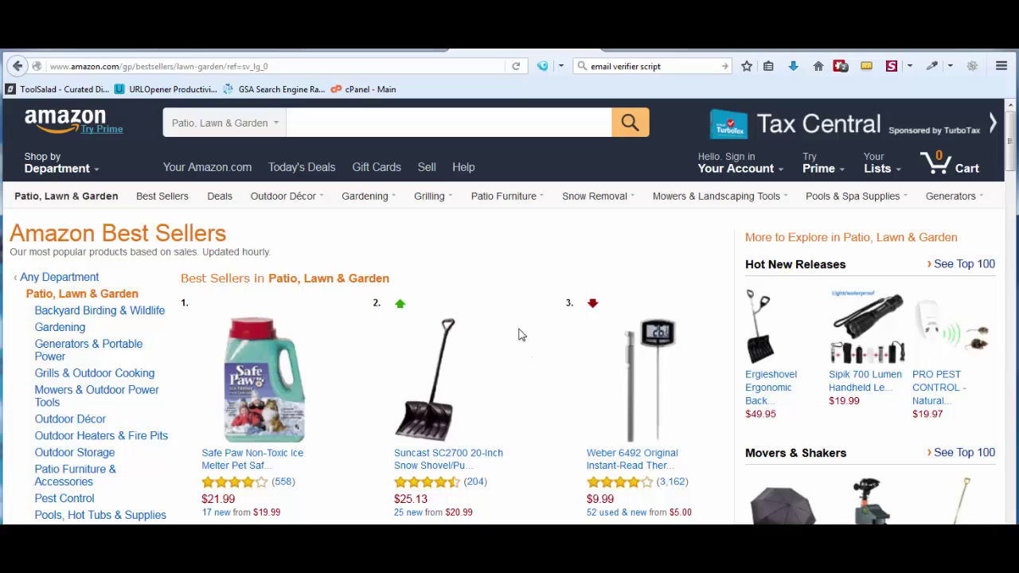
Return to the Gardening page and examine its featured categories and the product results listed below them
key("alt+Left")
scroll(522, 325, "down", 15)
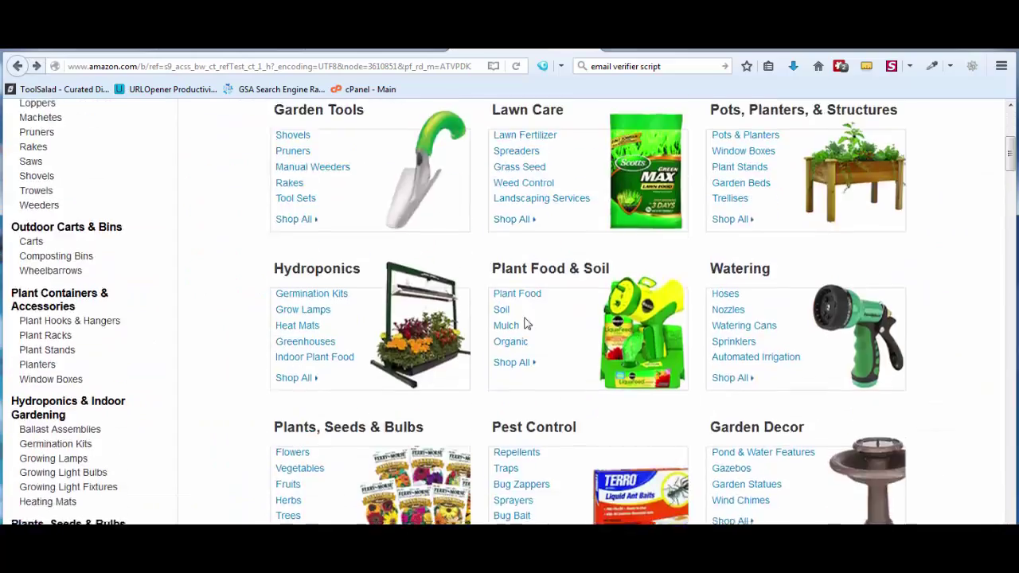
scroll(524, 325, "up", 4)
scroll(557, 414, "down", 2)
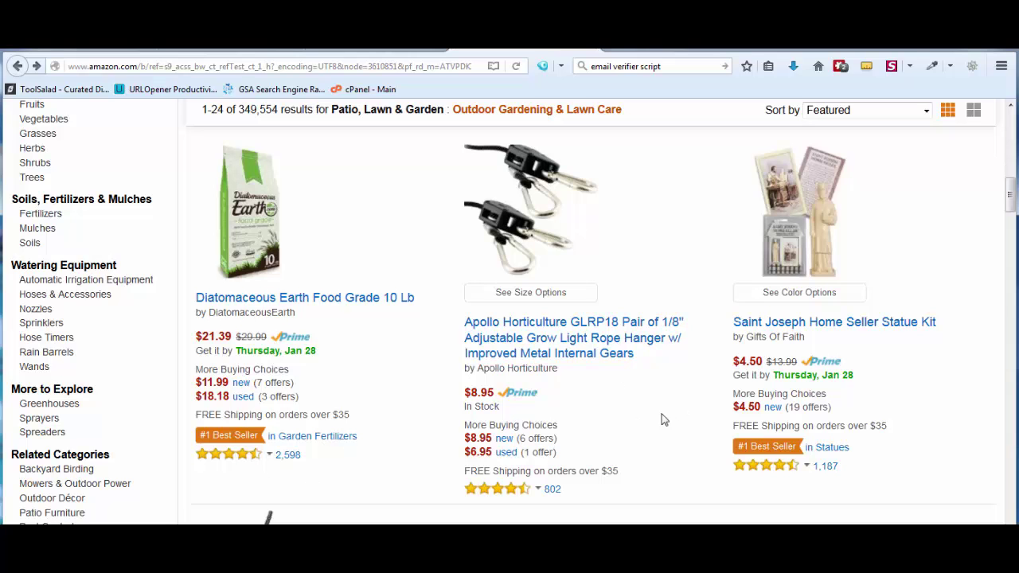
scroll(387, 263, "up", 2)
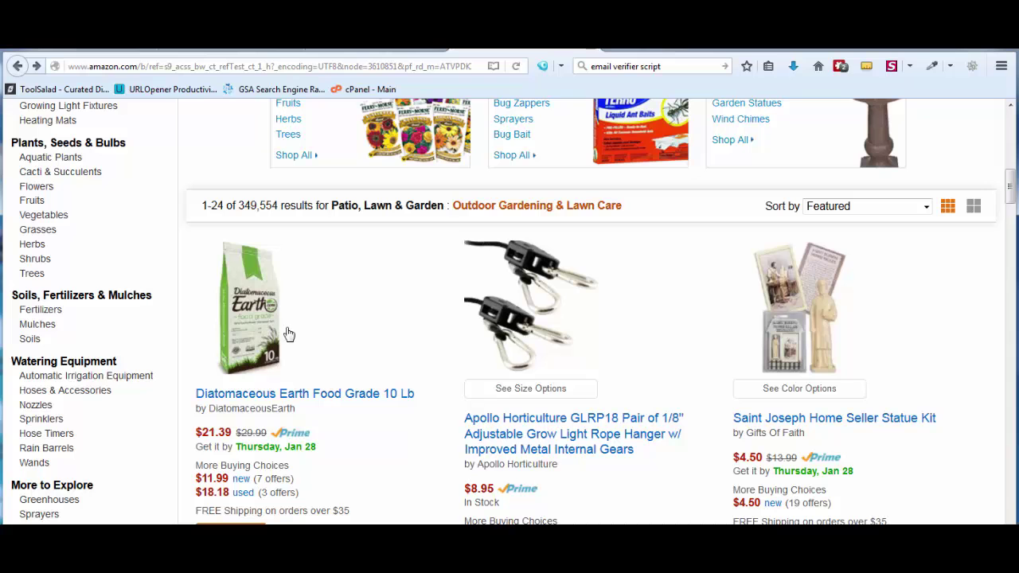
scroll(578, 372, "up", 6)
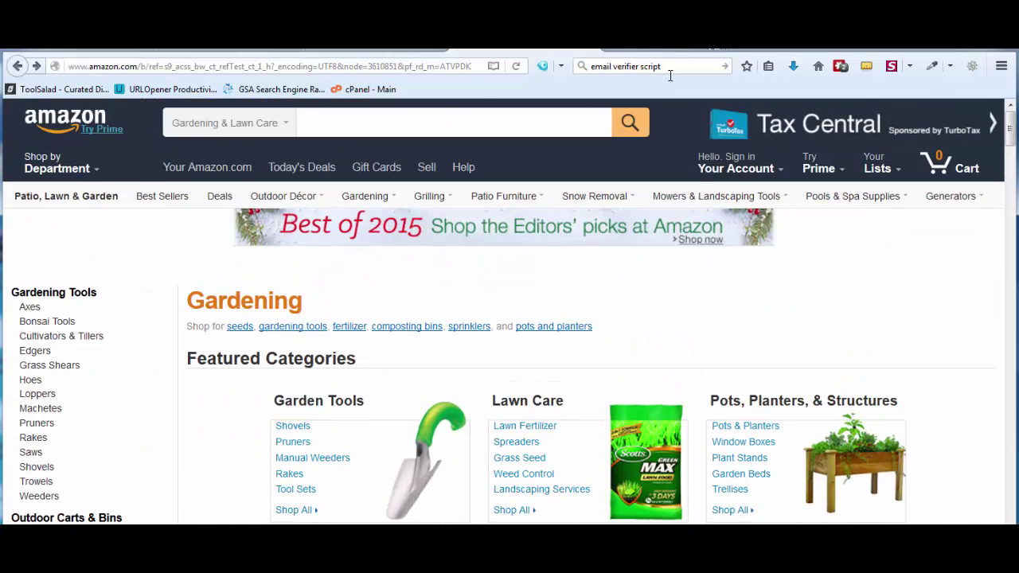
scroll(590, 320, "down", 2)
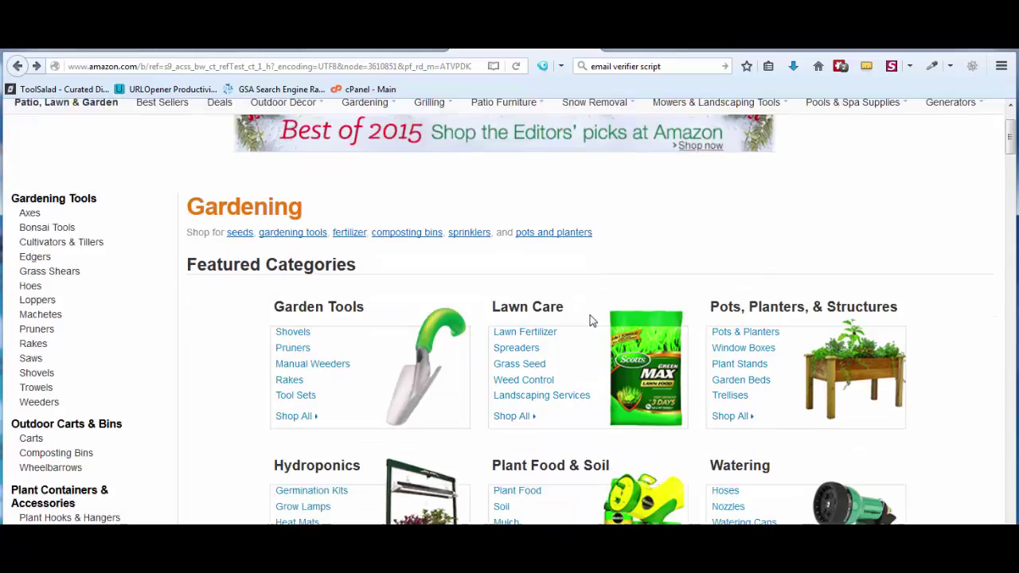
scroll(590, 320, "down", 1)
scroll(578, 323, "up", 2)
scroll(573, 319, "down", 5)
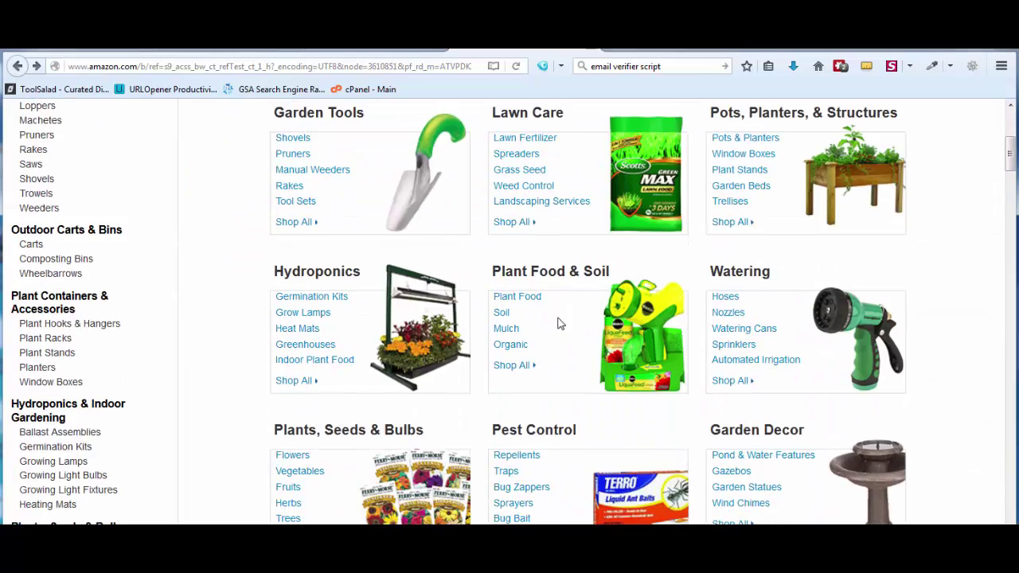
scroll(558, 324, "down", 2)
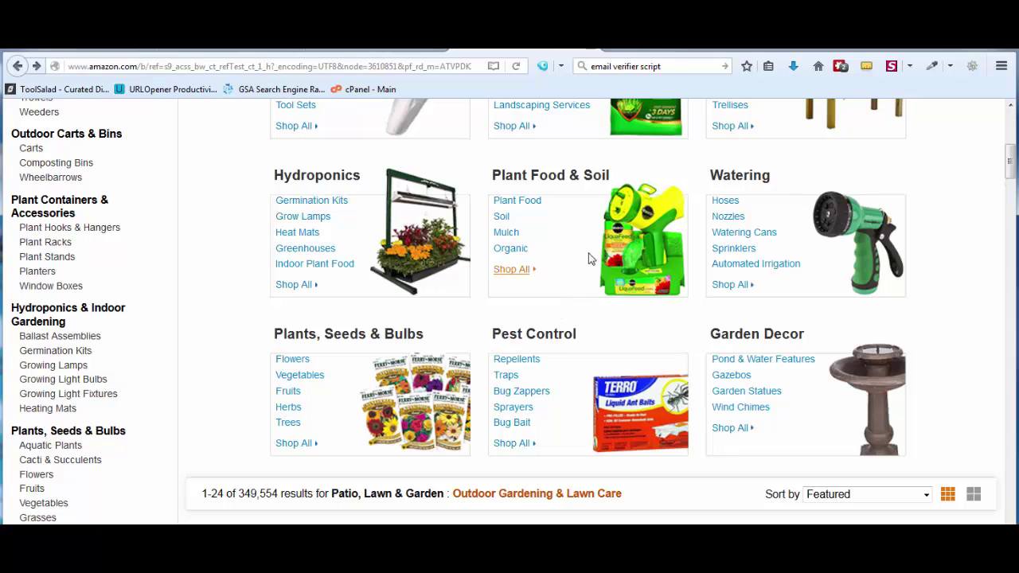
Open the Hoses category under Watering and narrow its results to Drip Systems
left_click(725, 204)
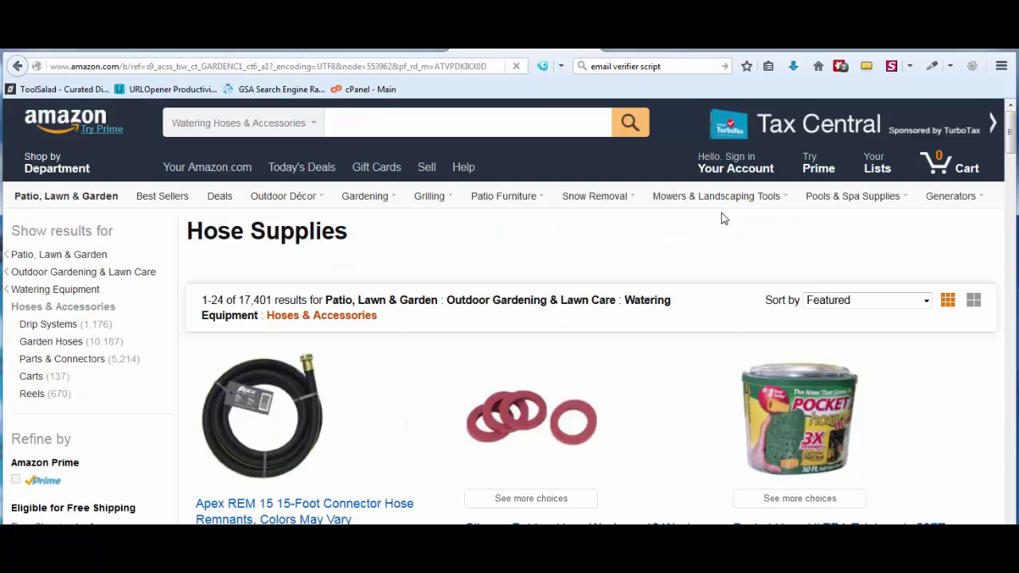
scroll(460, 309, "down", 3)
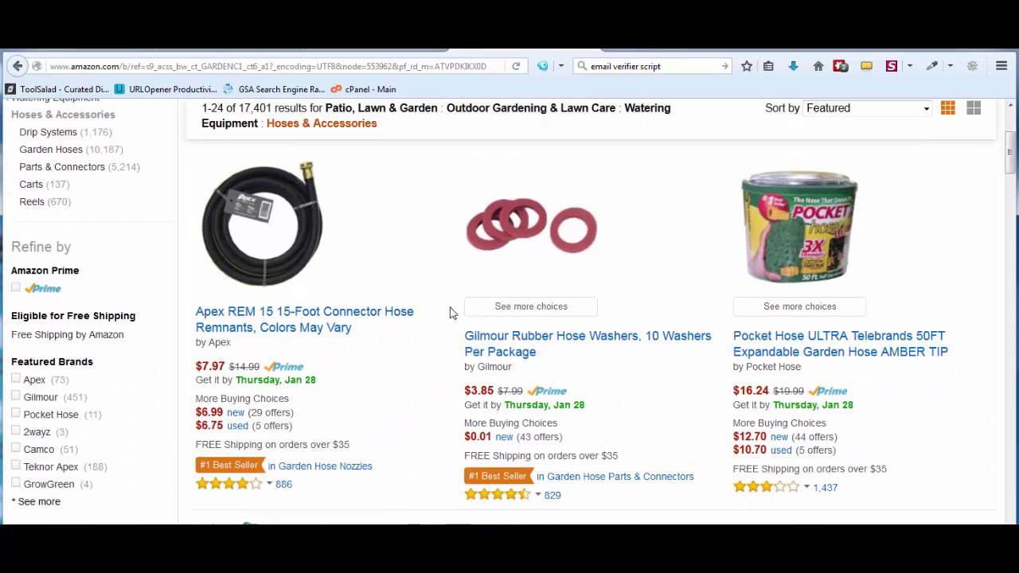
scroll(378, 326, "up", 1)
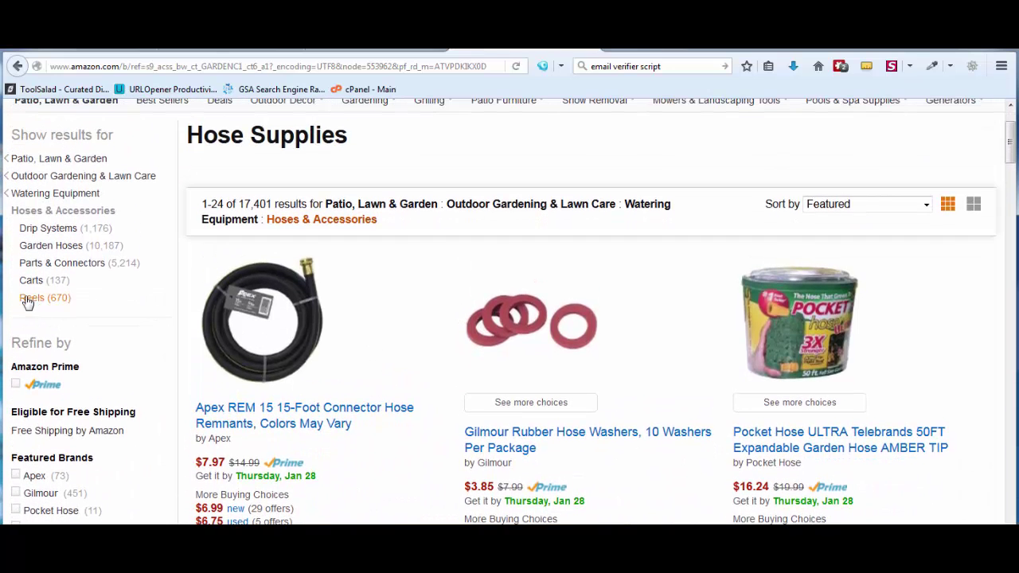
left_click(39, 229)
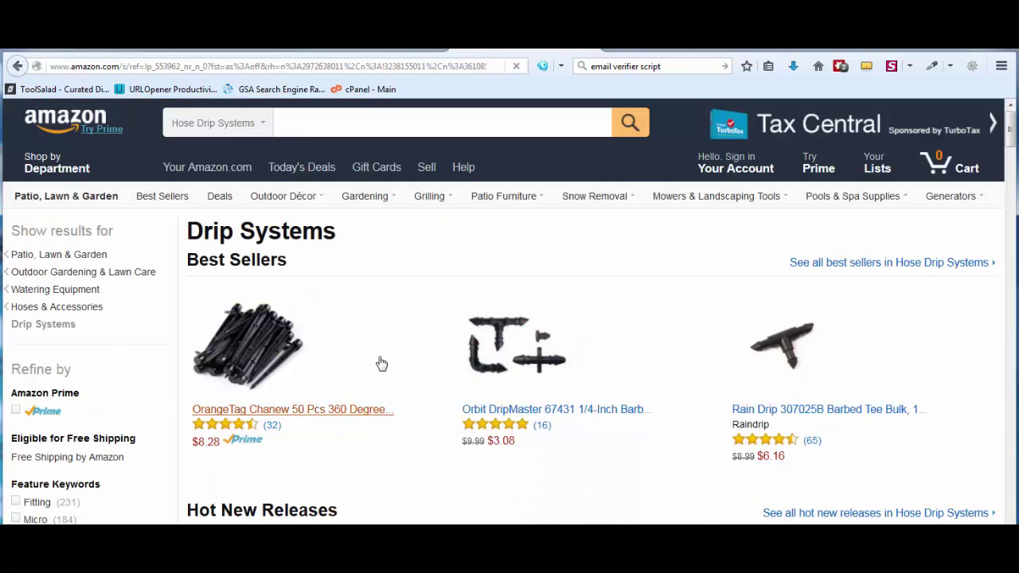
Look through the Best Sellers, Hot New Releases, Top Rated and Most Wished For sections of the Drip Systems category
scroll(380, 363, "down", 5)
scroll(380, 363, "down", 3)
scroll(379, 363, "up", 7)
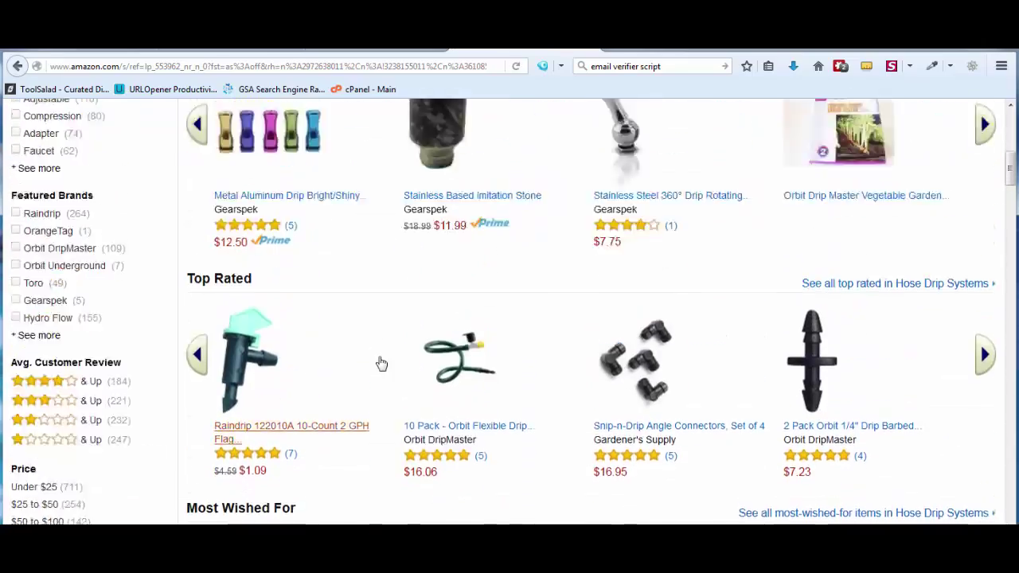
scroll(379, 360, "down", 8)
scroll(378, 360, "up", 5)
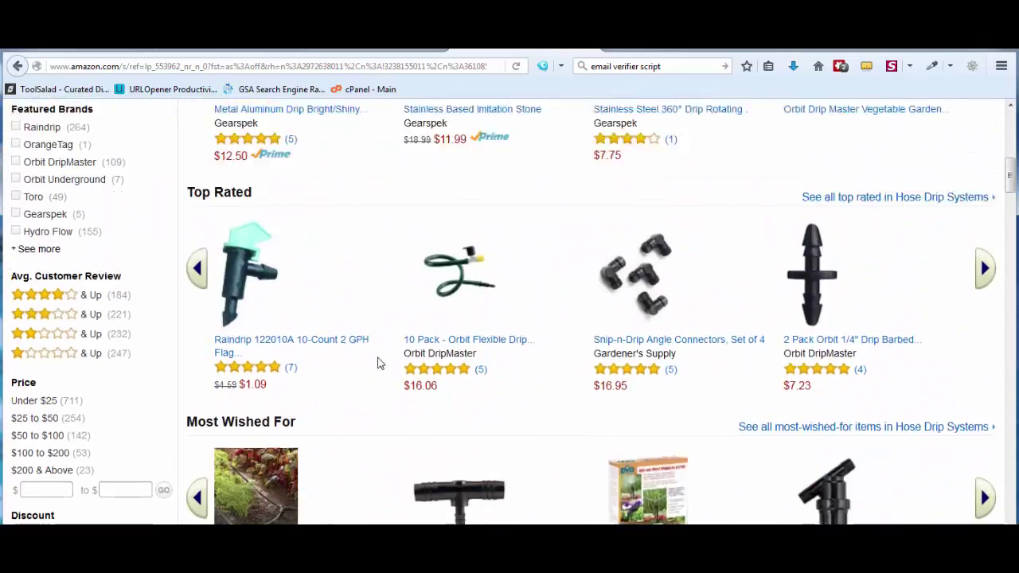
scroll(336, 382, "down", 1)
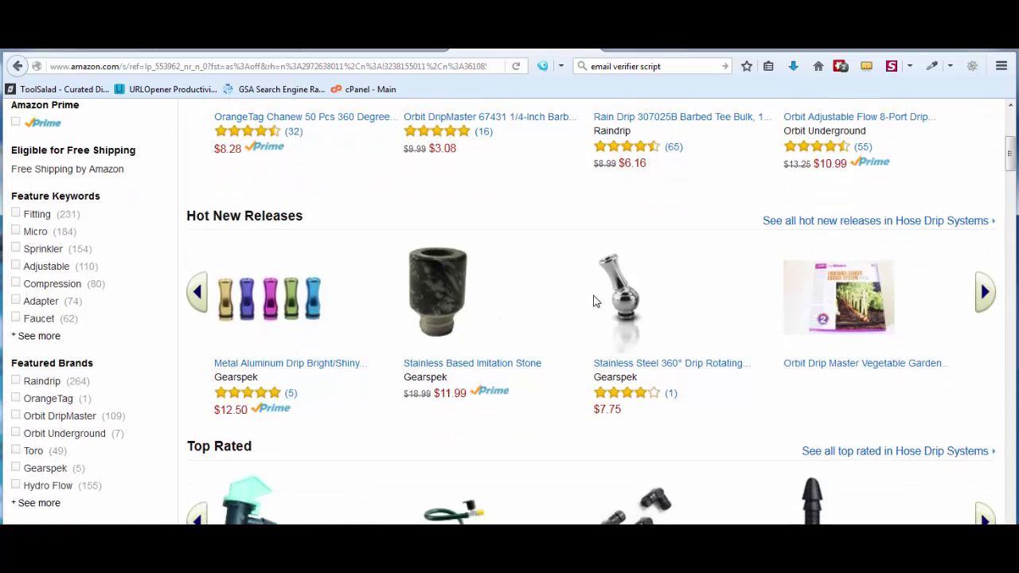
scroll(573, 334, "up", 2)
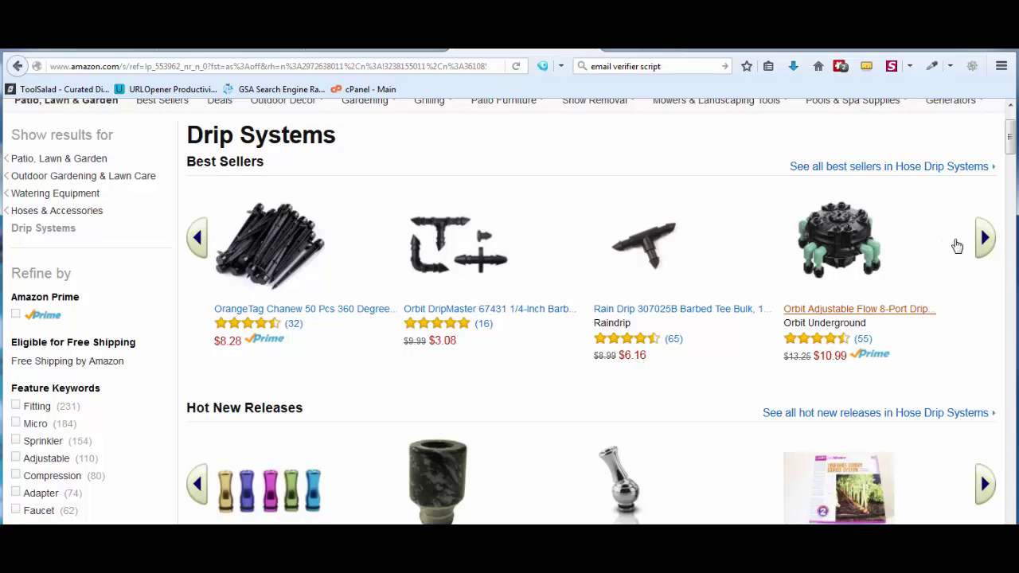
scroll(885, 293, "down", 7)
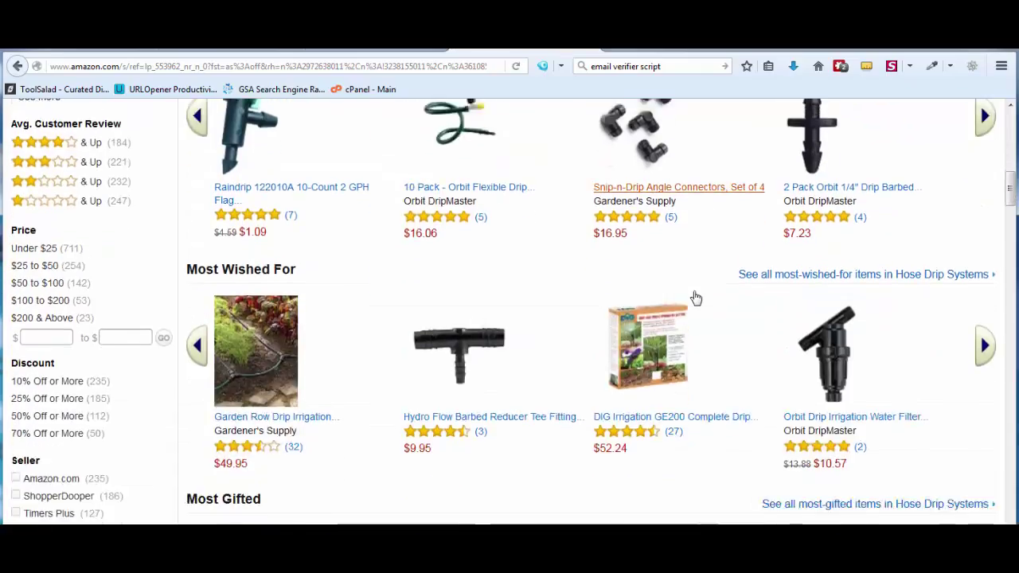
Examine the Drip Systems product results down to the page numbers, and return to the start of the category page
scroll(696, 298, "down", 9)
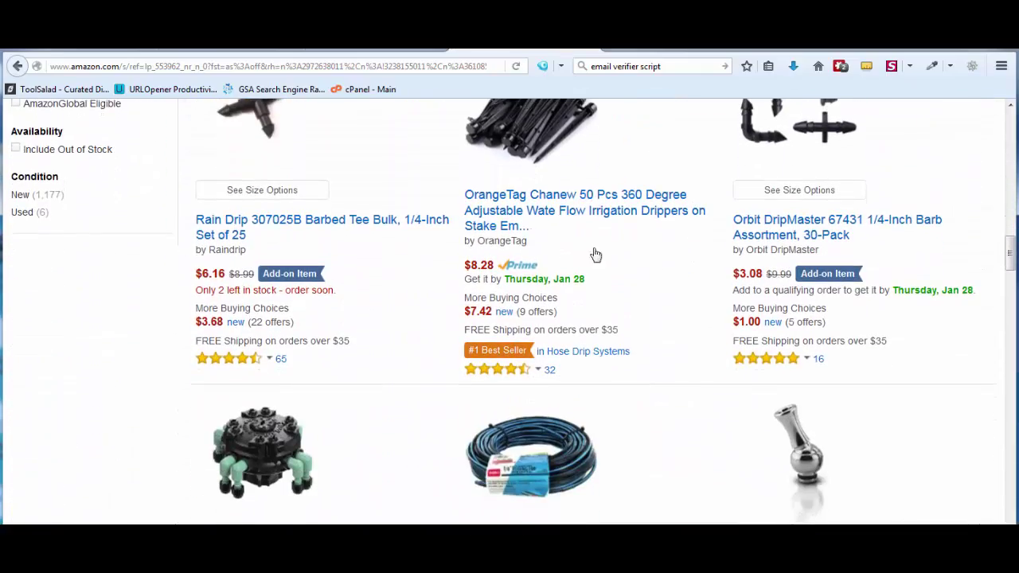
scroll(430, 318, "down", 14)
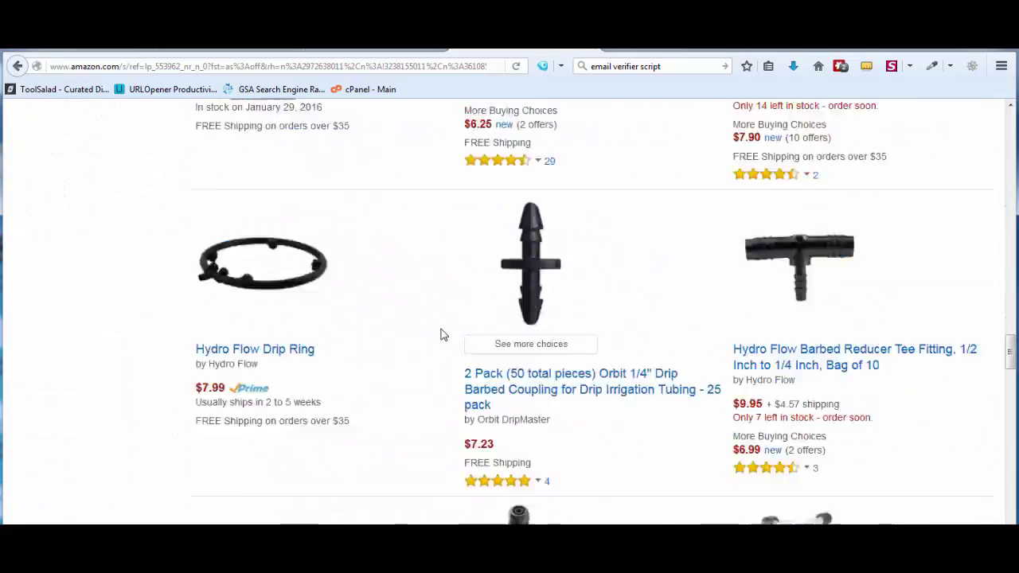
scroll(444, 335, "down", 15)
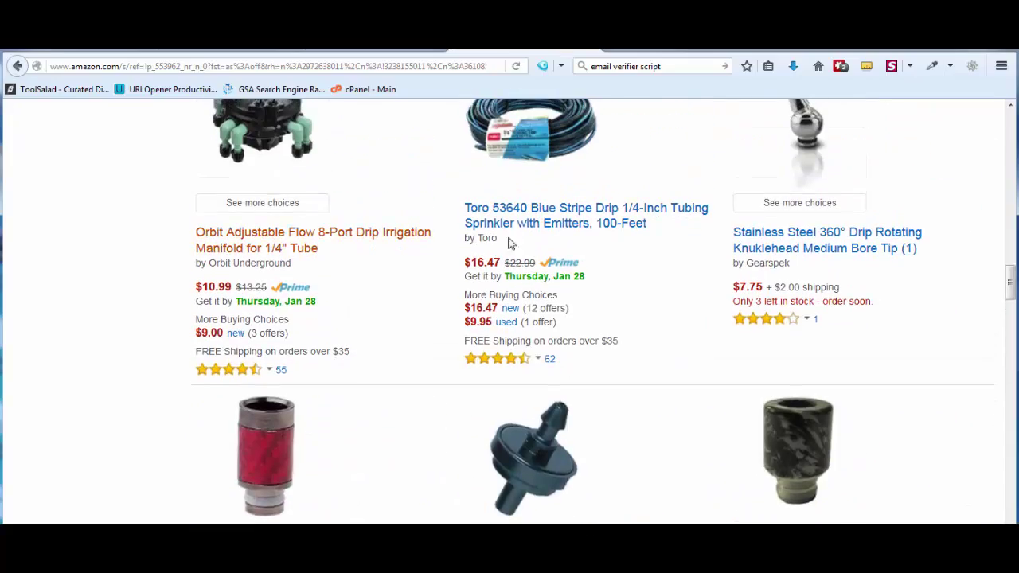
scroll(512, 244, "down", 15)
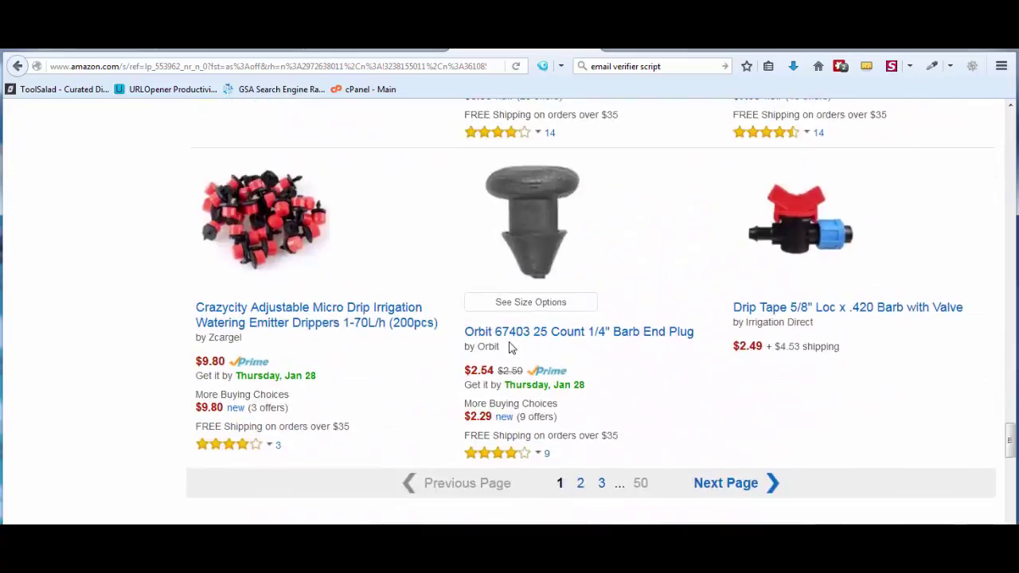
scroll(509, 348, "down", 4)
scroll(557, 358, "up", 2)
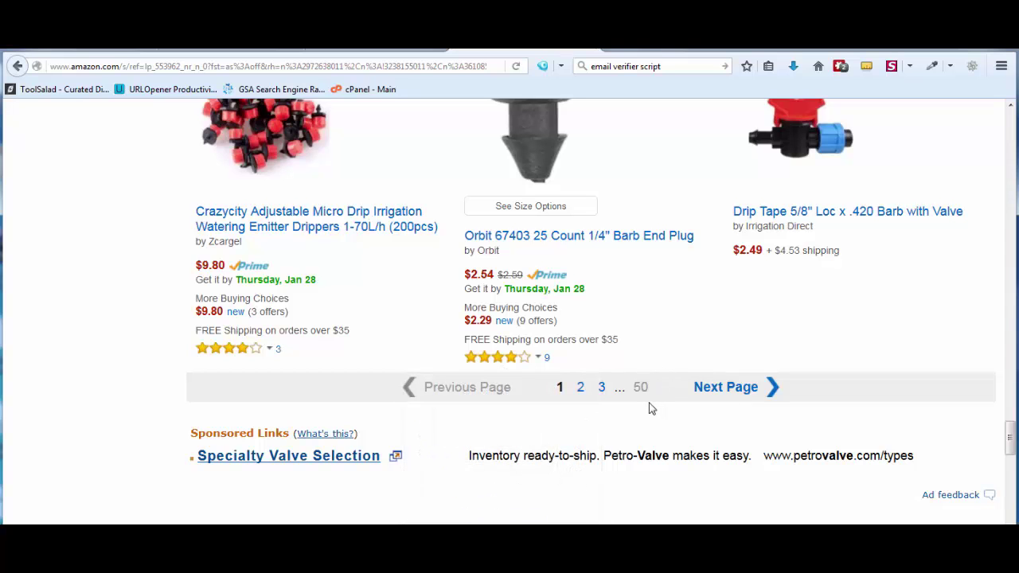
scroll(651, 404, "up", 10)
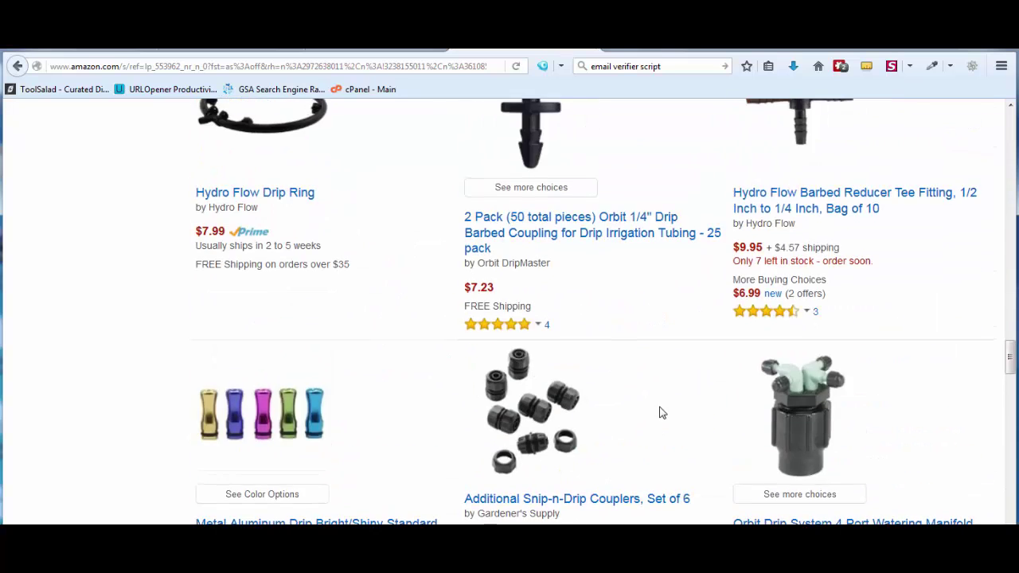
scroll(659, 412, "up", 10)
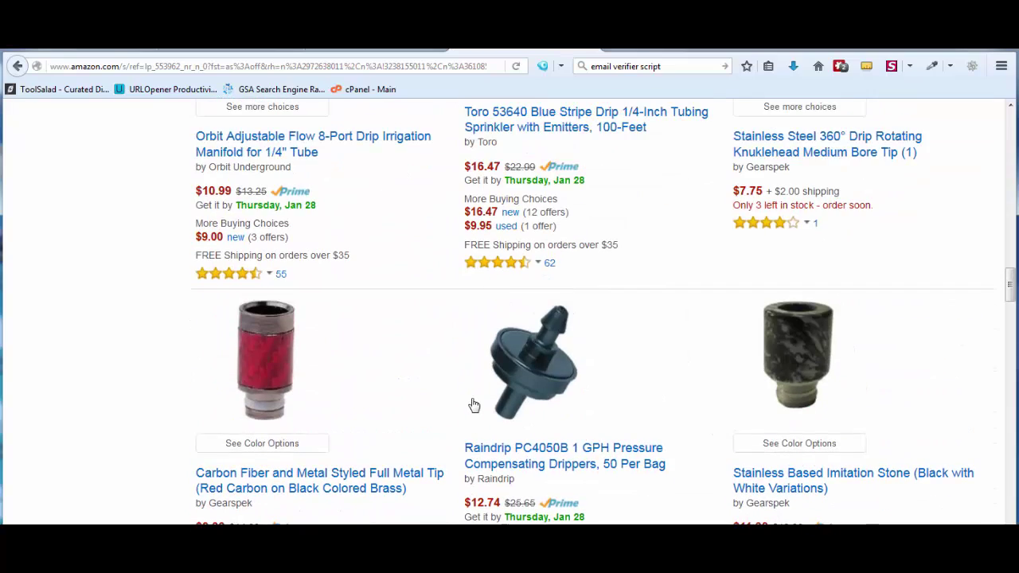
scroll(473, 406, "up", 10)
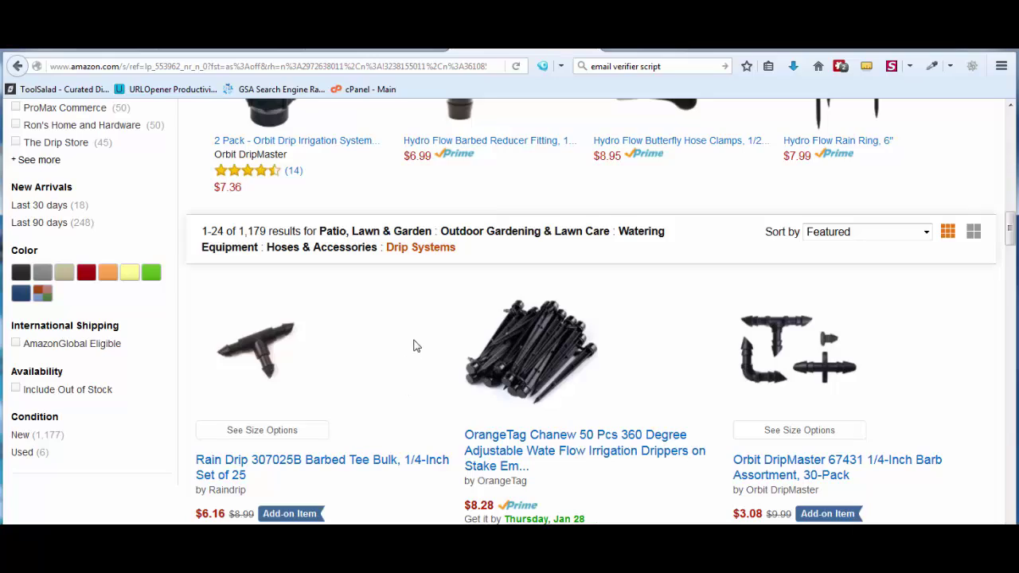
scroll(414, 346, "up", 15)
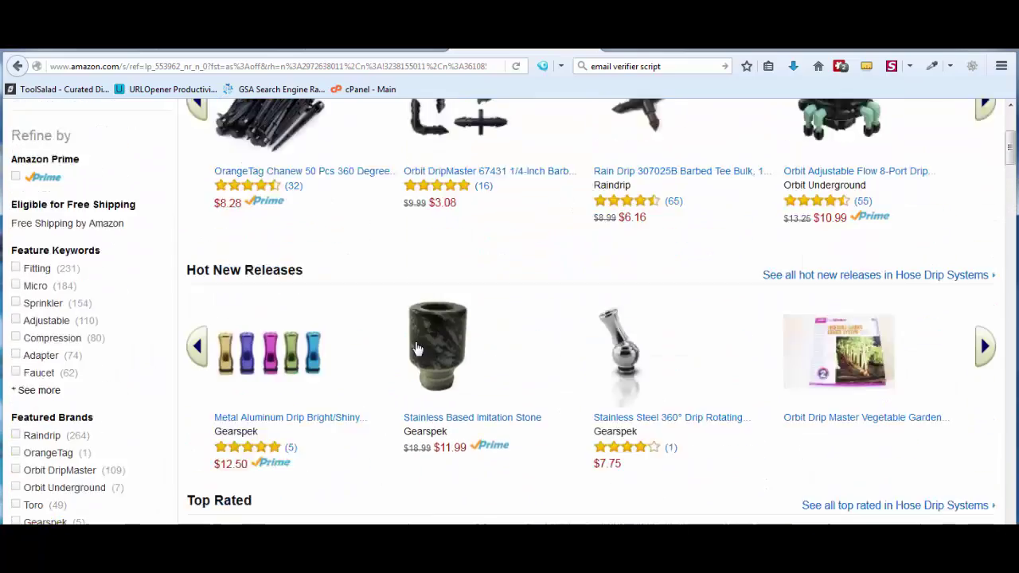
scroll(414, 347, "up", 3)
scroll(414, 348, "down", 2)
scroll(414, 347, "up", 2)
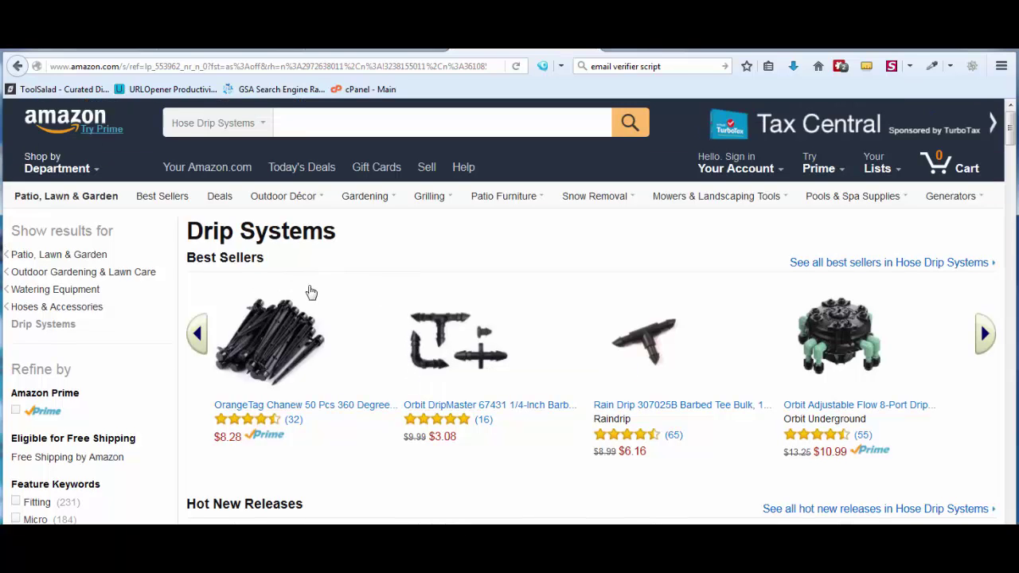
Go back to Hose Supplies, return to the main Gardening page and open its Lawn Care category
key("alt+Left")
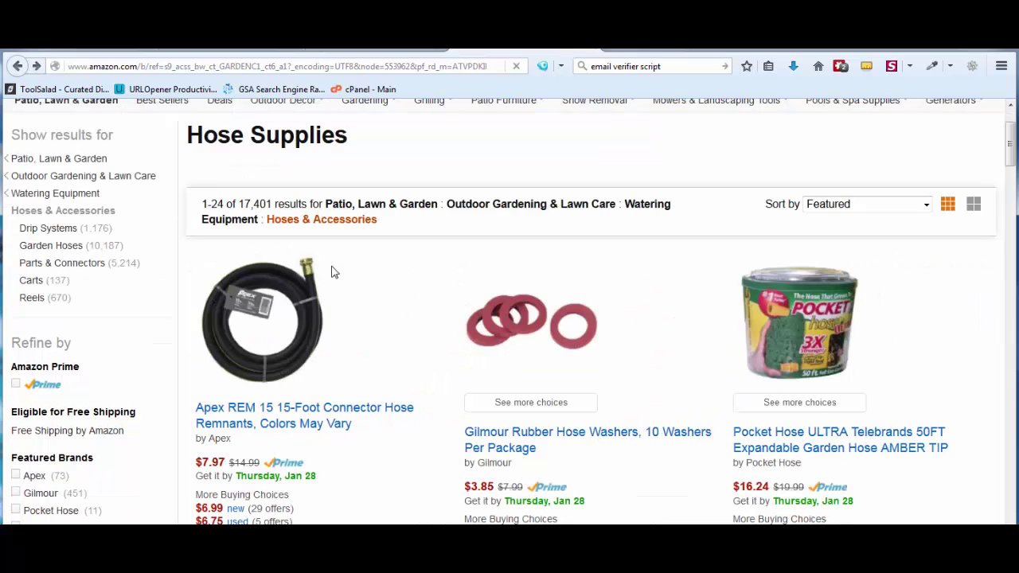
scroll(374, 337, "up", 1)
scroll(375, 339, "up", 2)
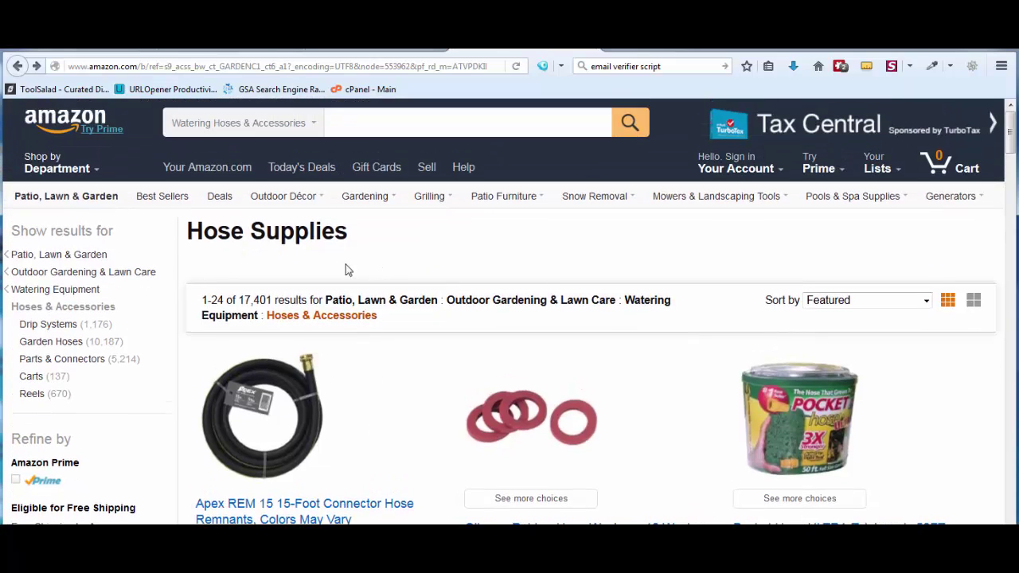
mouse_move(381, 205)
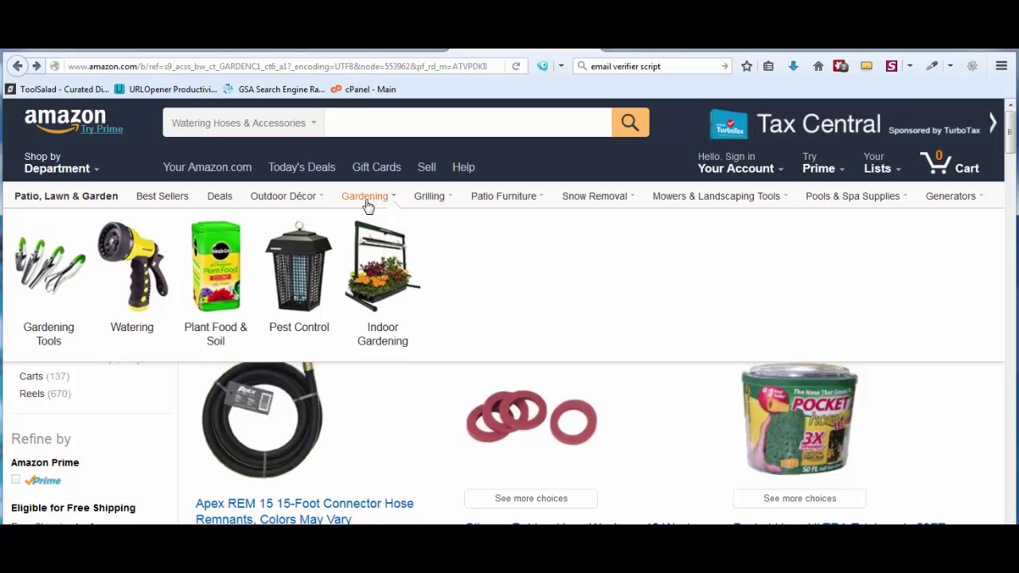
left_click(368, 197)
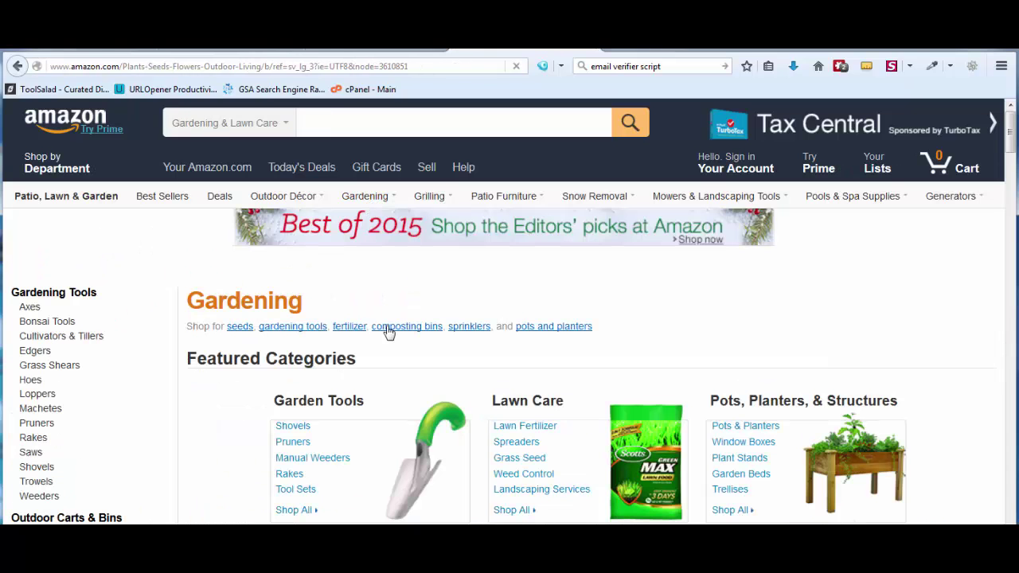
scroll(322, 354, "down", 3)
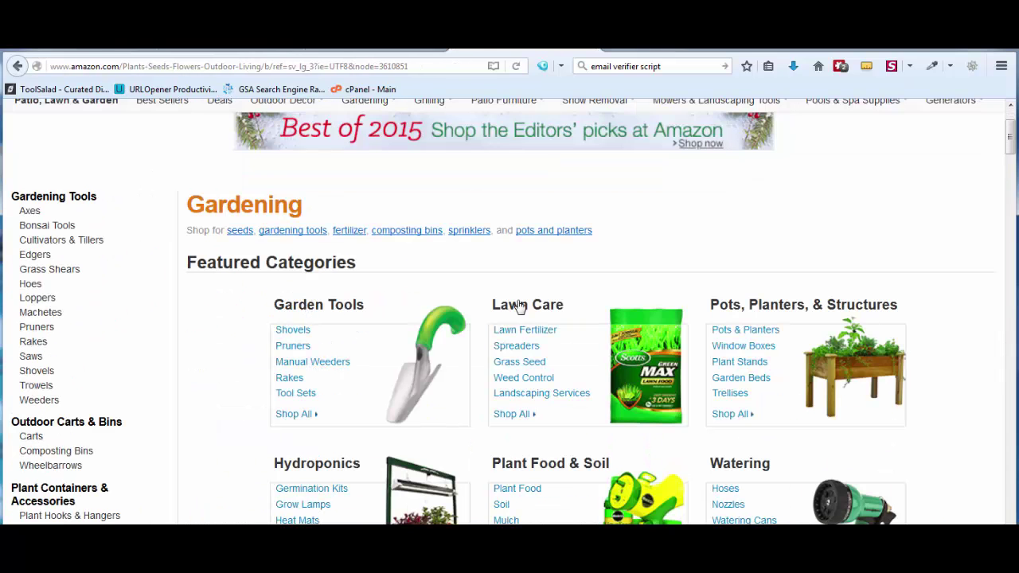
left_click(549, 309)
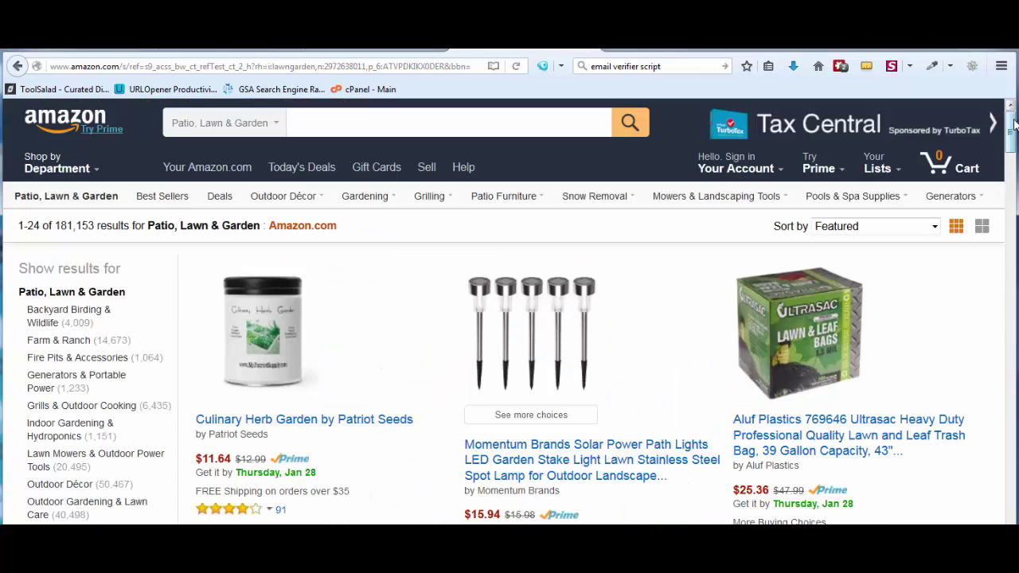
Examine the Patio, Lawn & Garden subcategories and product results, including the number of result pages
mouse_move(1011, 131)
left_mouse_down()
mouse_move(995, 207)
mouse_move(997, 362)
mouse_move(1008, 127)
left_mouse_up()
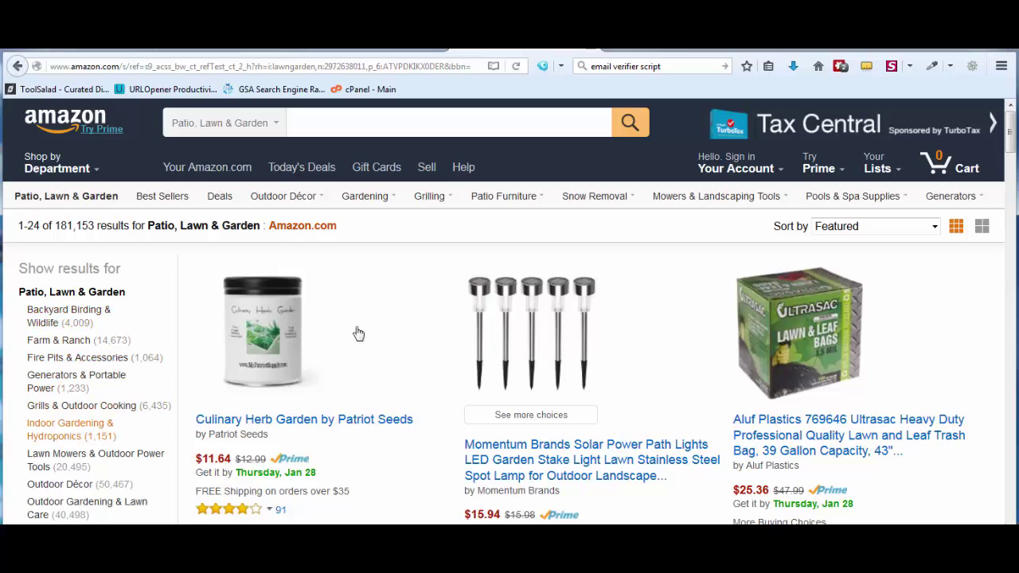
scroll(450, 380, "down", 6)
left_click_drag(1014, 179, 1002, 109)
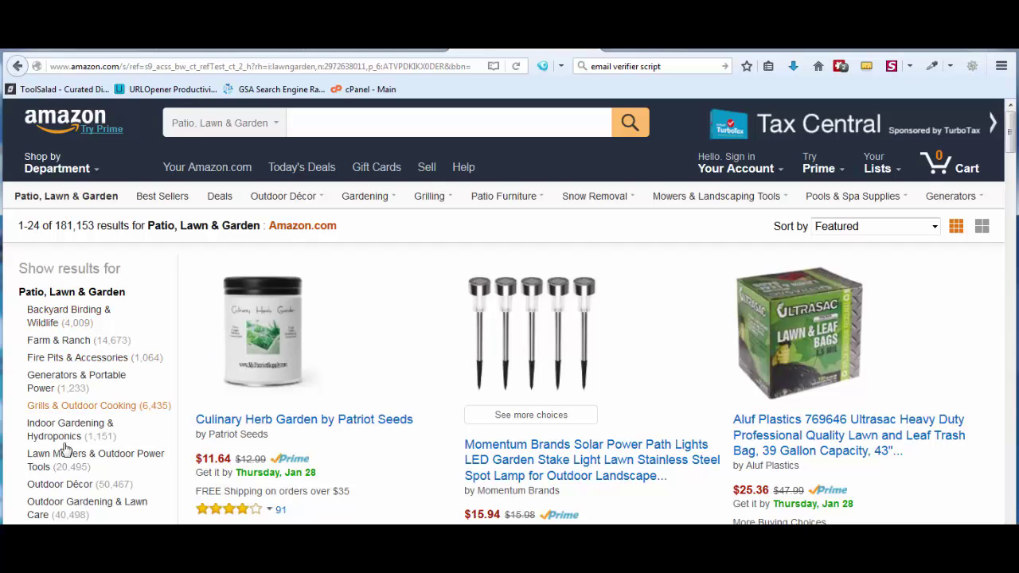
scroll(70, 505, "down", 3)
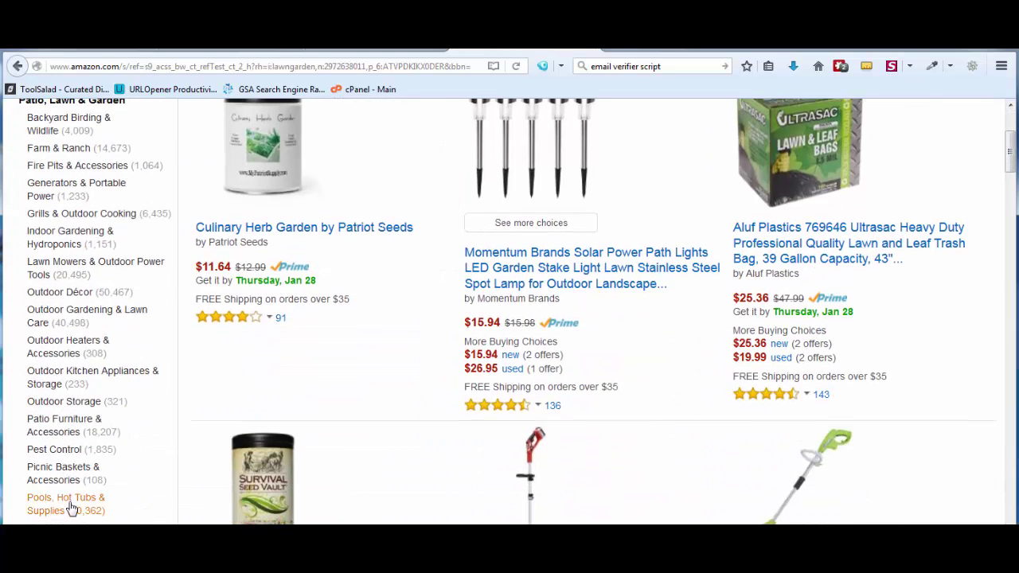
scroll(70, 507, "up", 3)
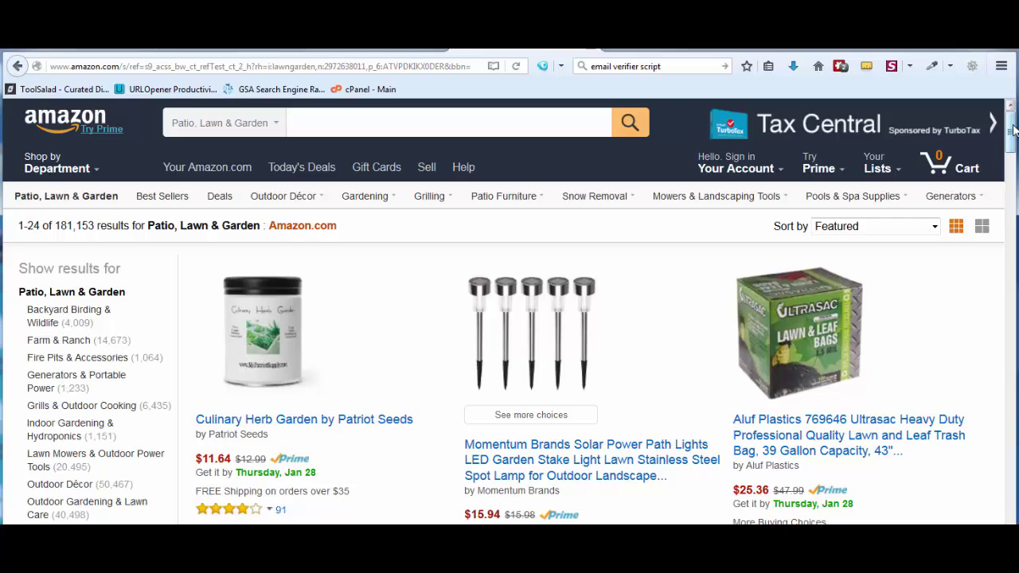
left_click_drag(1013, 129, 1008, 396)
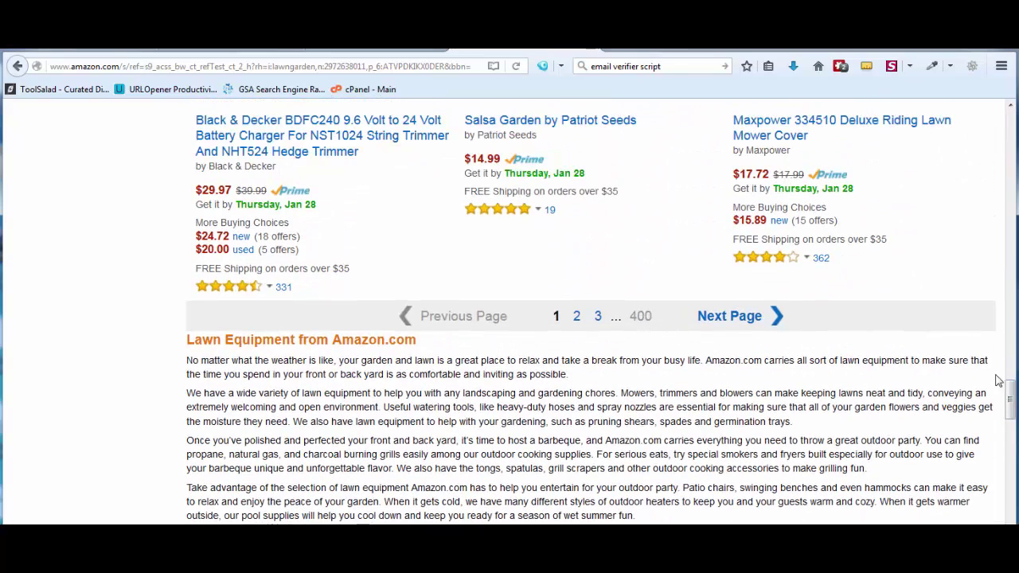
left_click_drag(1009, 398, 1010, 126)
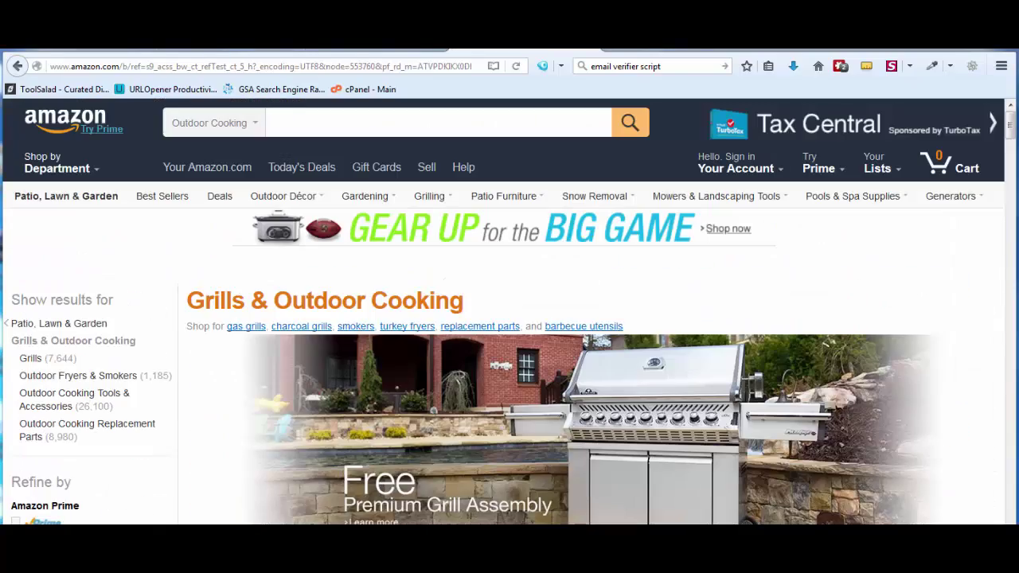
Switch to Profit Spy, open the Vacuums group's results, and review the matched Amazon and eBay products with their profit columns
left_click(386, 51)
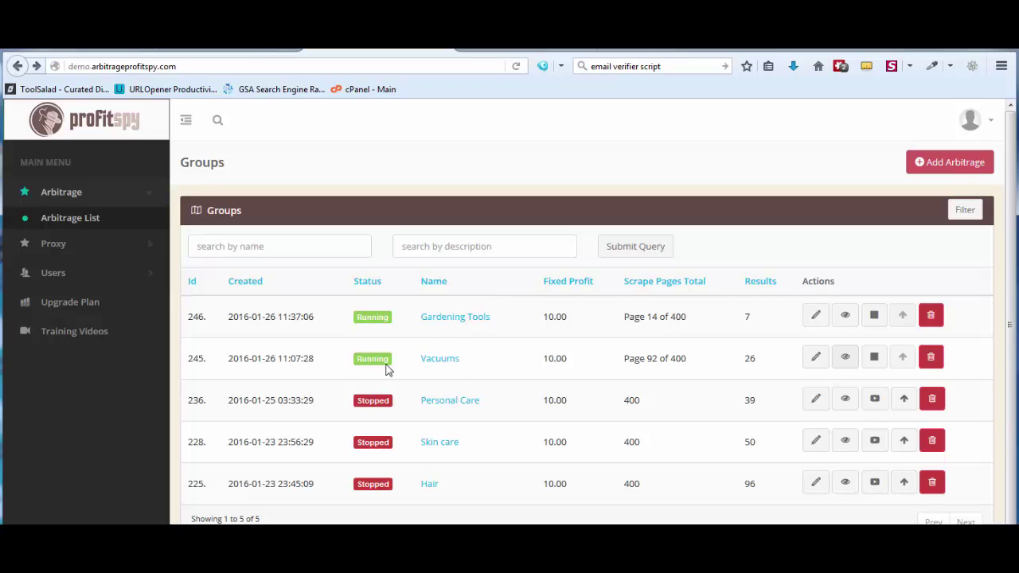
left_click(846, 357)
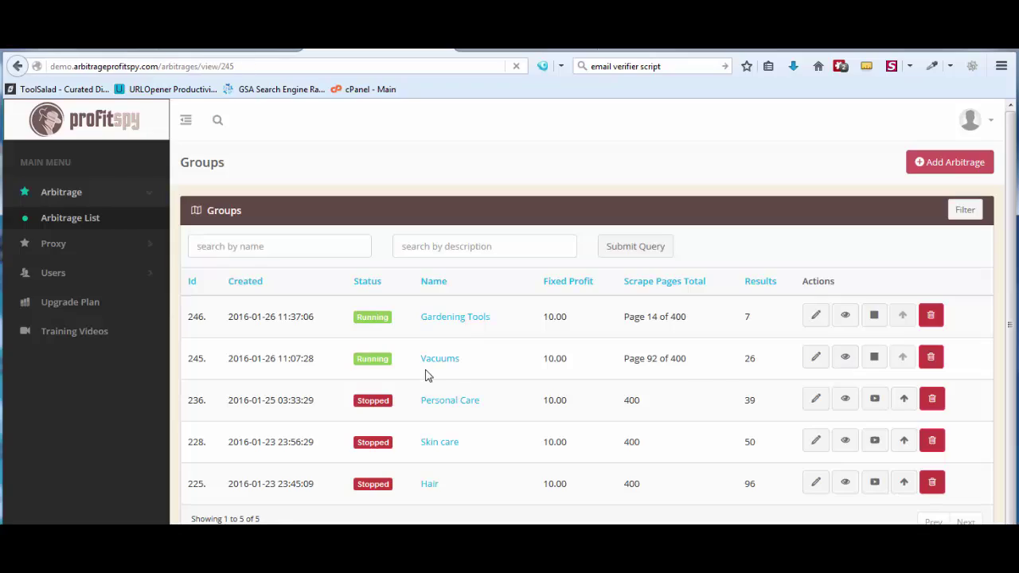
scroll(605, 410, "down", 5)
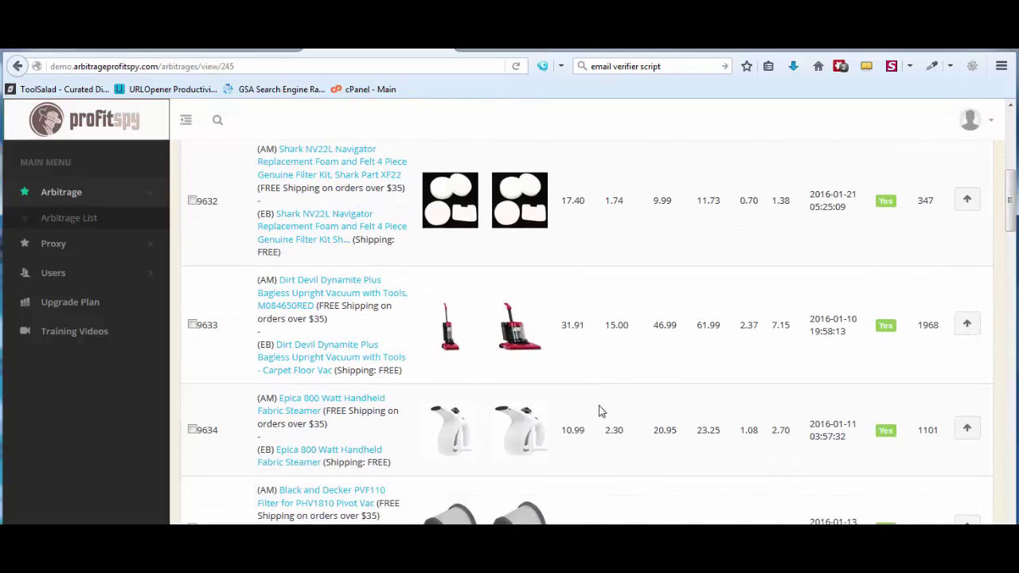
scroll(601, 411, "up", 5)
scroll(600, 409, "down", 12)
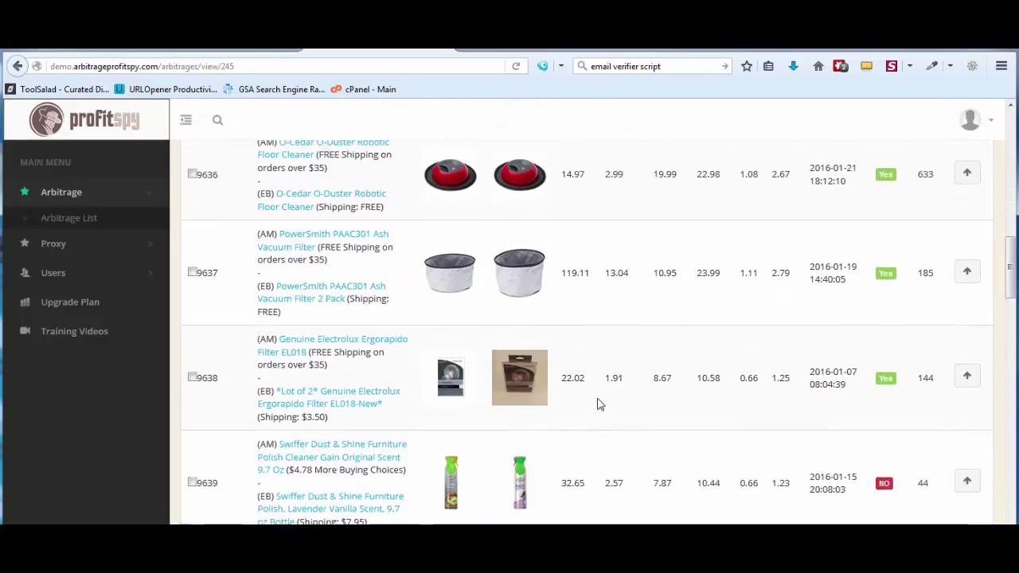
scroll(593, 403, "up", 2)
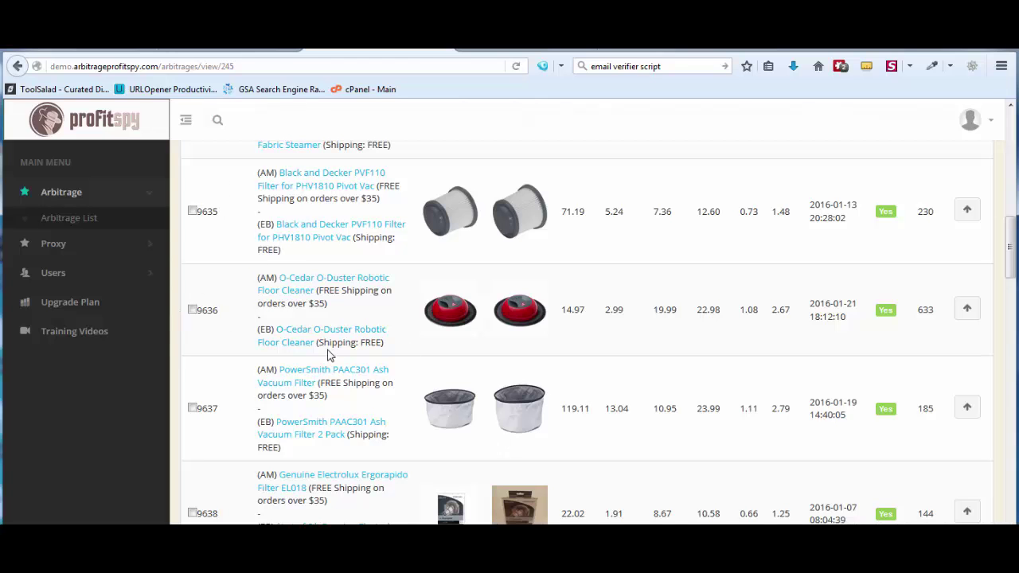
scroll(749, 508, "up", 7)
scroll(709, 497, "up", 4)
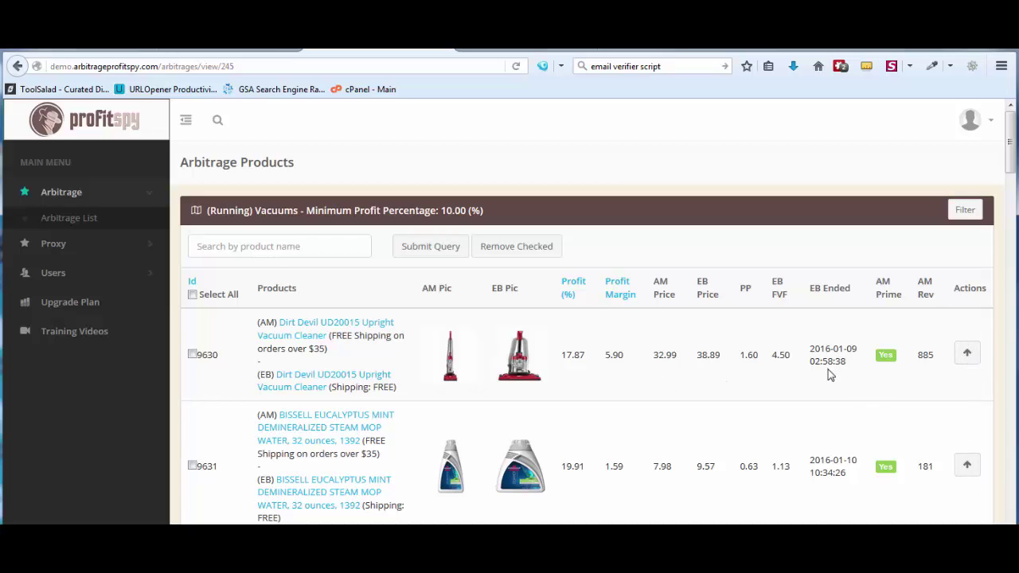
scroll(828, 371, "down", 3)
scroll(830, 390, "up", 3)
Return to the groups list and bring the Notepad window with the demo version information into view
key("alt+Left")
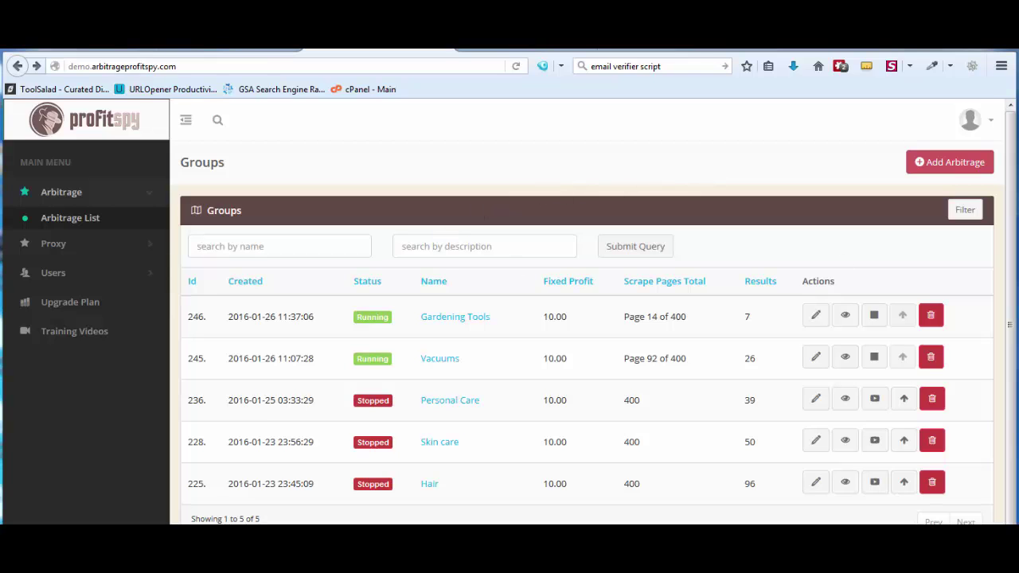
left_click_drag(1018, 134, 649, 137)
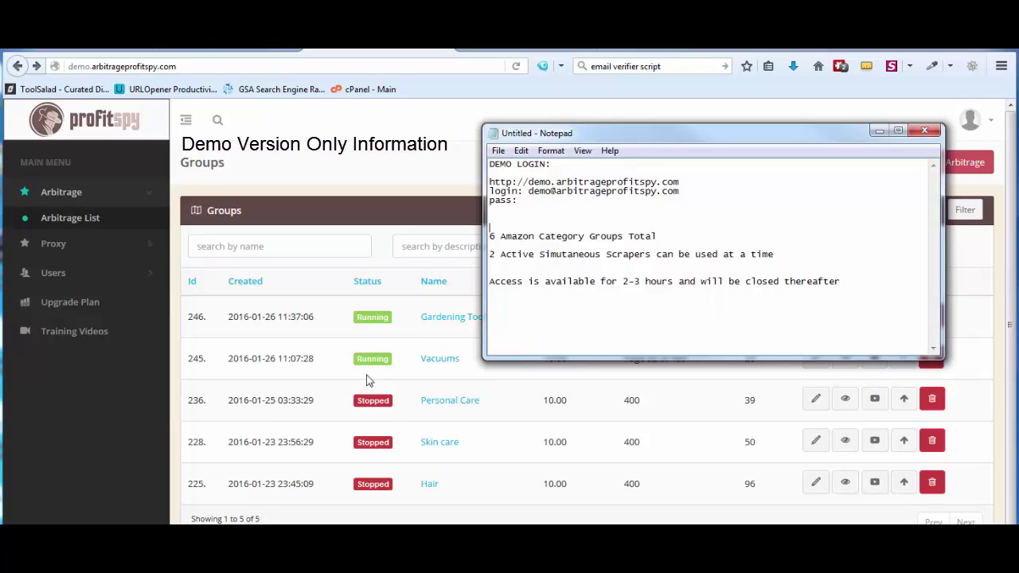
Move the Notepad window clear of the group names and highlight its line about the total Amazon category groups
left_click_drag(578, 136, 620, 102)
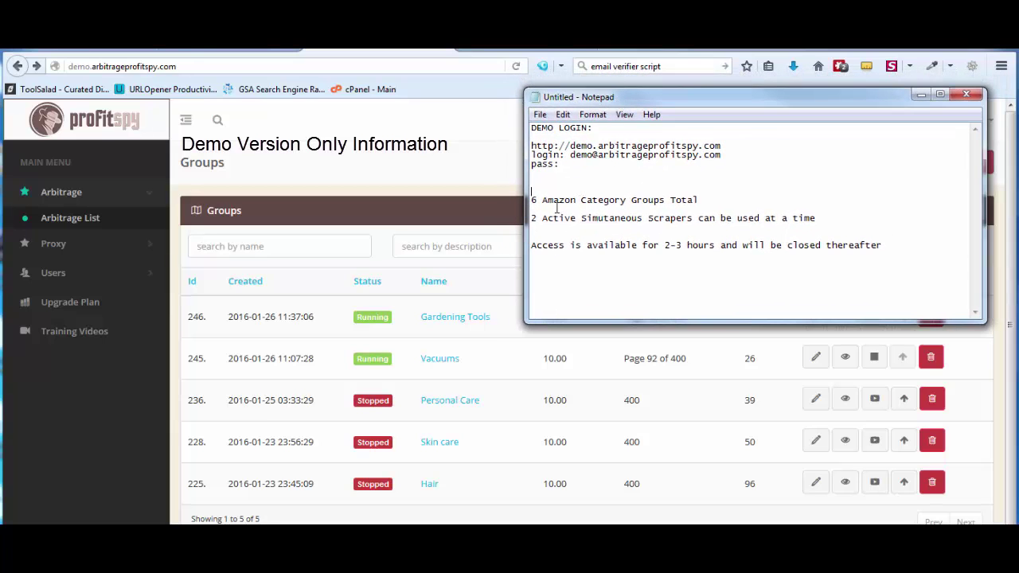
left_click_drag(535, 202, 721, 200)
left_click(623, 196)
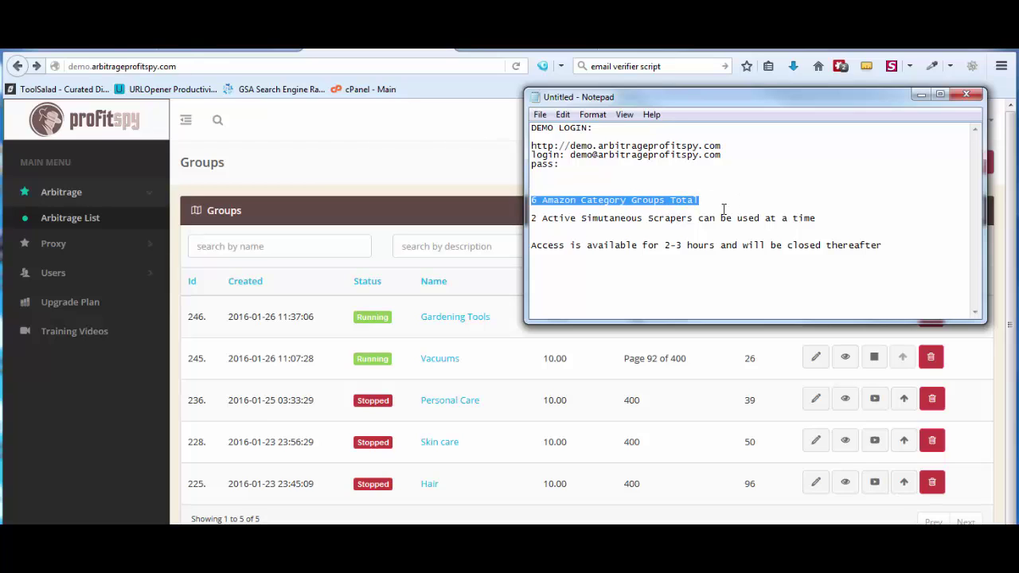
left_click(724, 209)
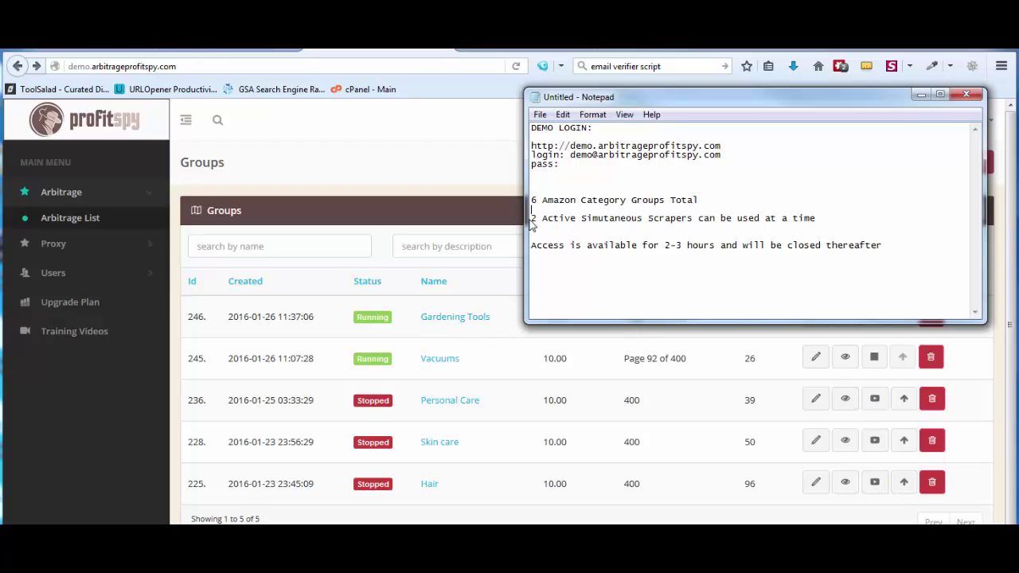
Highlight the Notepad line about active simultaneous scrapers and compare it with the running groups in the list
left_click_drag(533, 223, 704, 220)
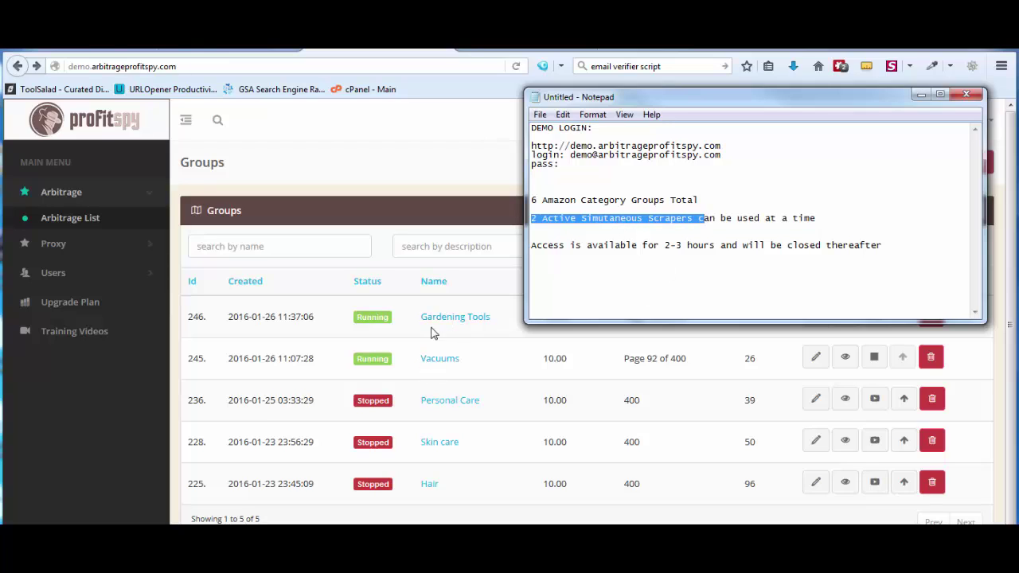
left_click(563, 226)
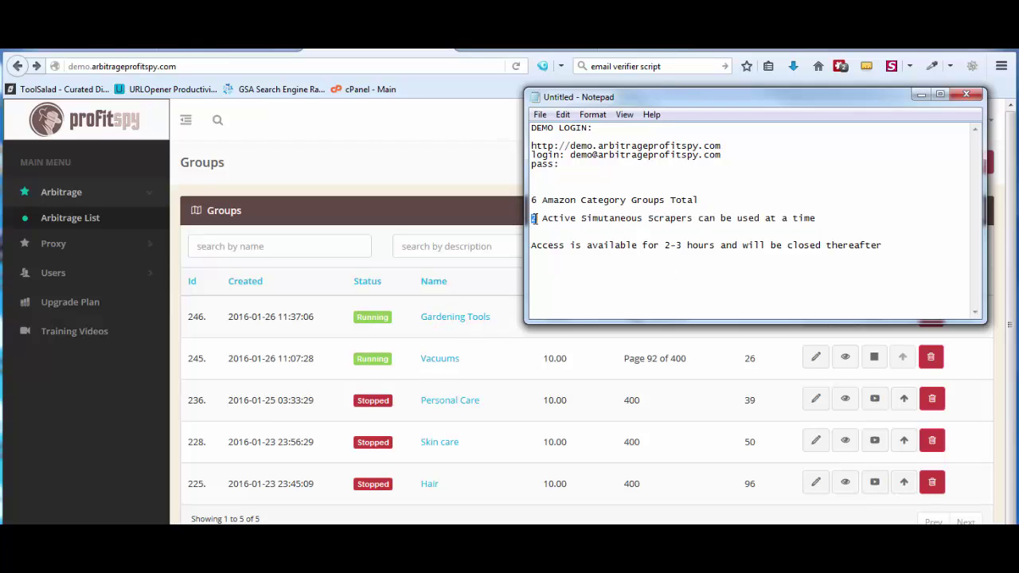
left_click_drag(534, 218, 673, 233)
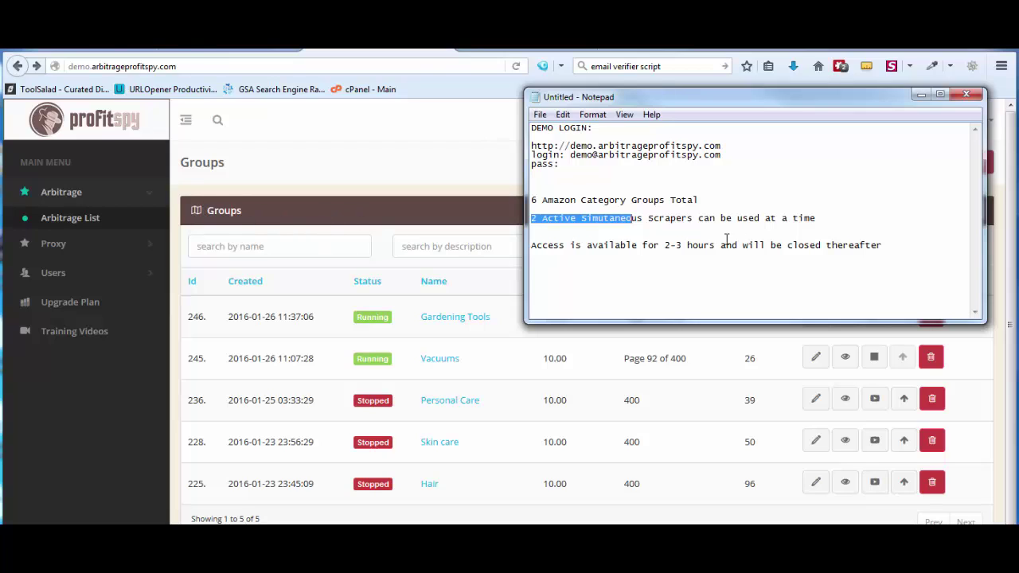
left_click(643, 225)
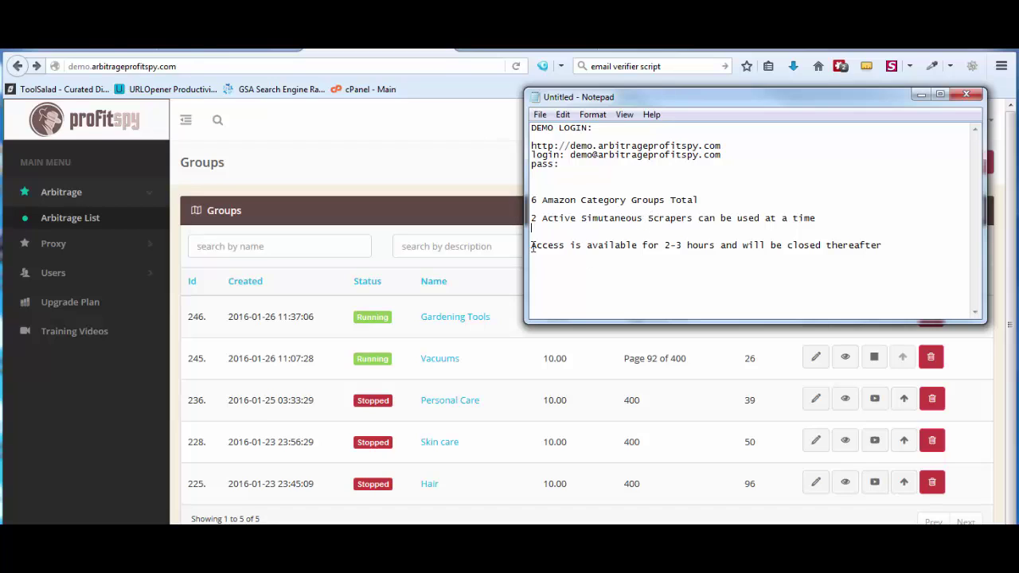
Highlight the Notepad line about how long demo access is available, and clear the selection
left_click_drag(533, 247, 678, 247)
left_click(665, 247)
left_click(728, 237)
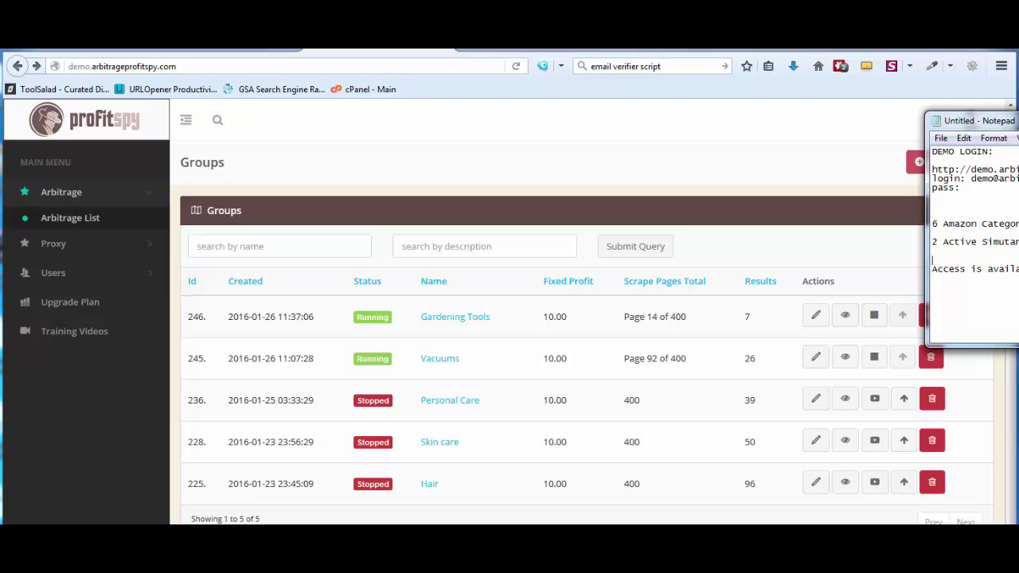
Bring the Notepad window back over the groups list to review the demo limits, and move it away to uncover the list
left_click_drag(987, 120, 631, 136)
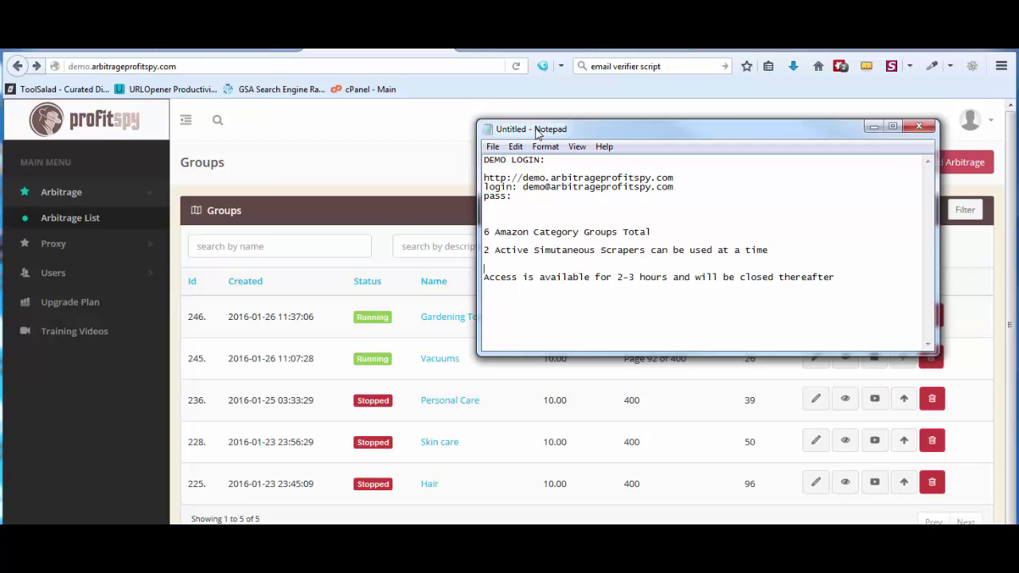
left_click_drag(537, 134, 562, 95)
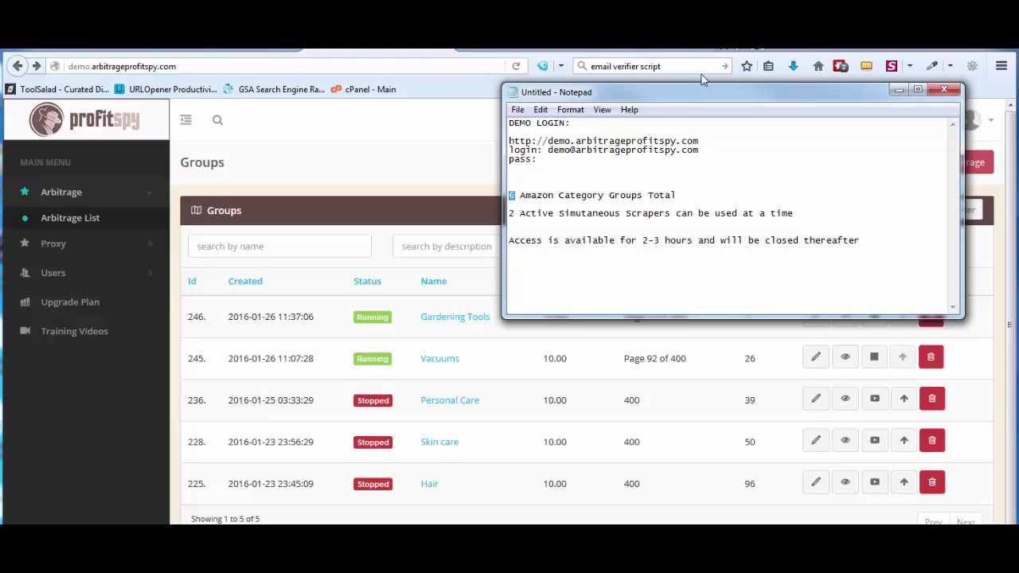
left_click_drag(705, 91, 1018, 94)
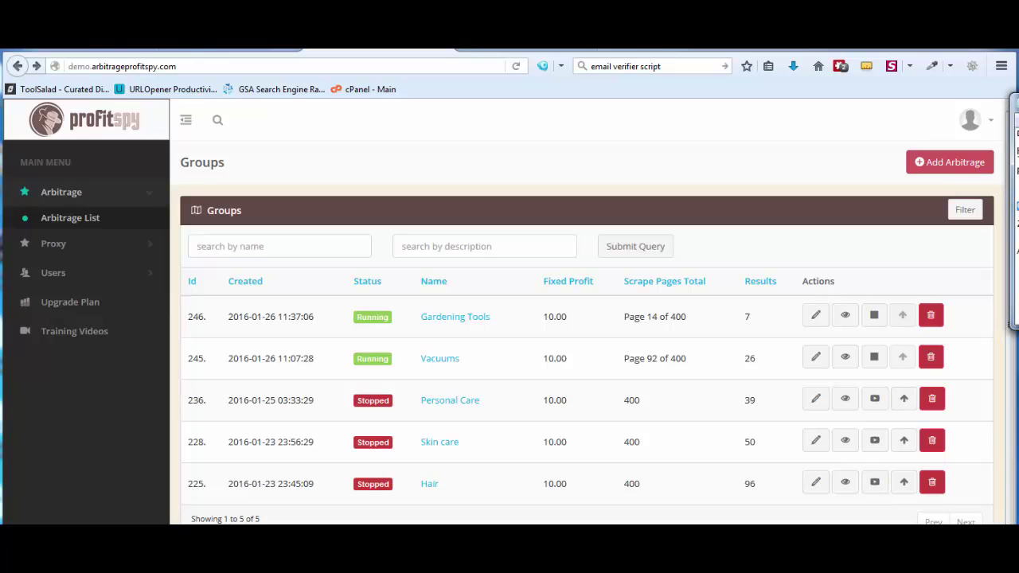
left_click(1009, 325)
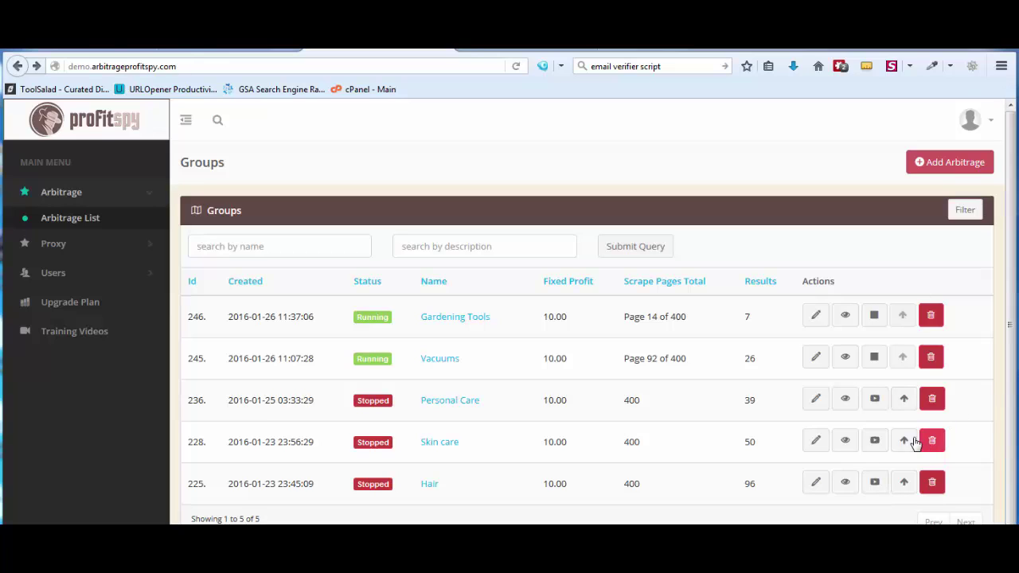